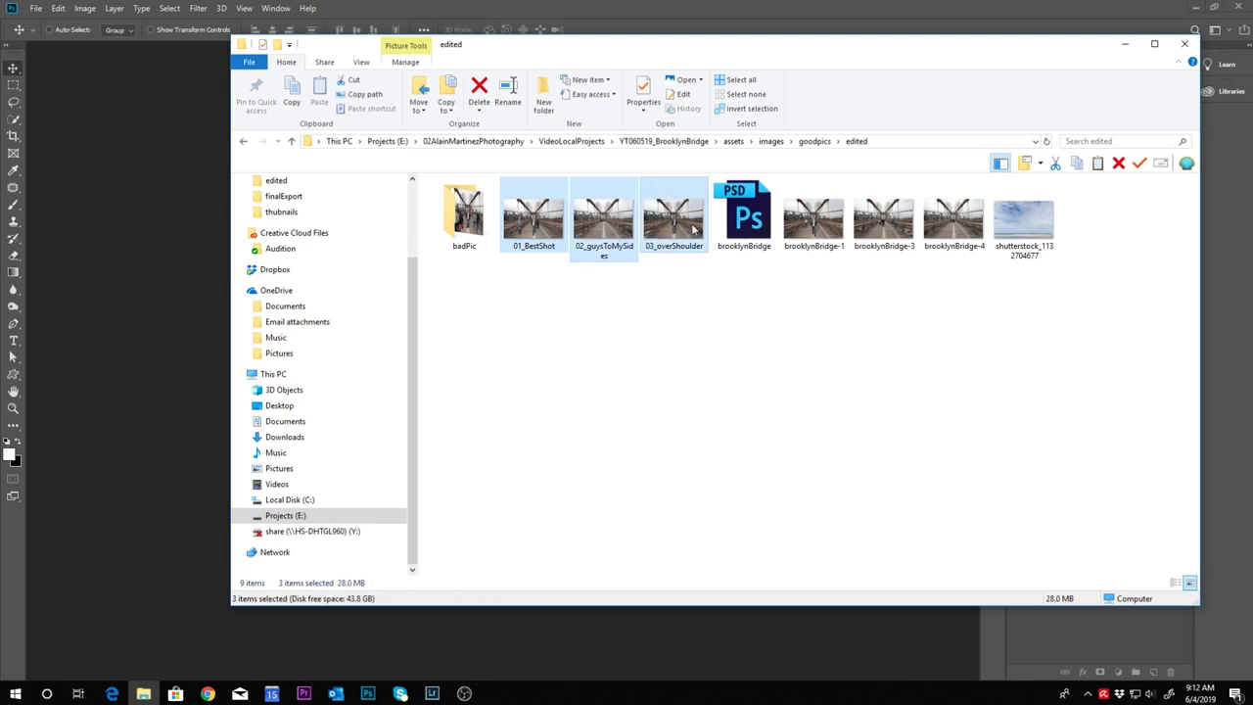
Drag 01_BestShot, 02_guysToMySides and 03_overShoulder from File Explorer into Photoshop
{"action": "left_click_drag", "start_coordinate": [547, 217], "coordinate": [114, 251]}
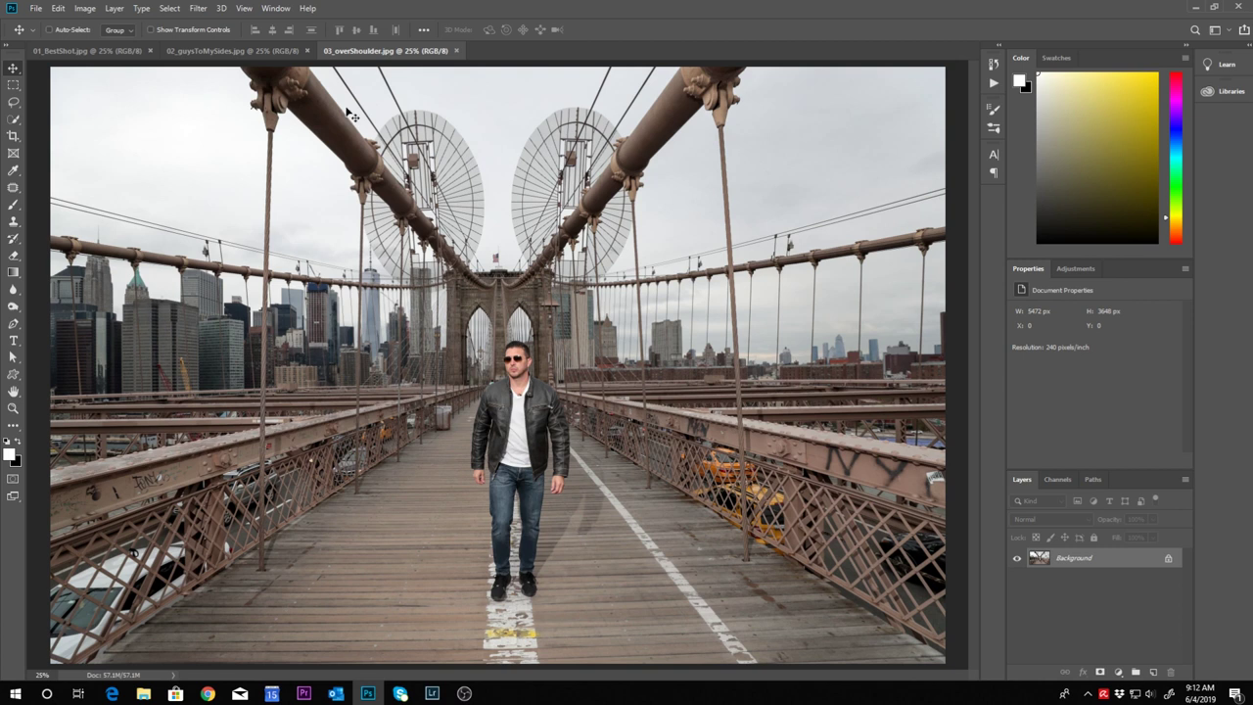
Compare the empty-bridge, 01_BestShot and 03_overShoulder tabs, then return to the stacked 01_BestShot document
{"action": "left_click", "coordinate": [239, 49]}
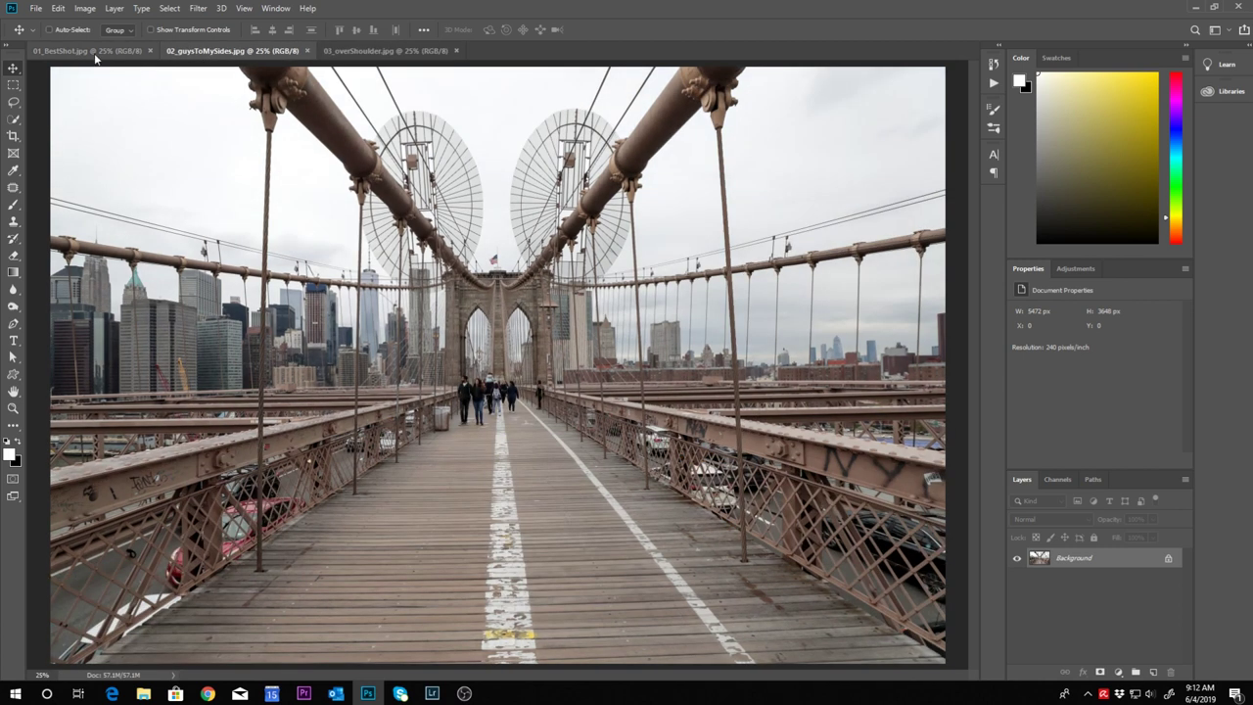
{"action": "left_click", "coordinate": [91, 50]}
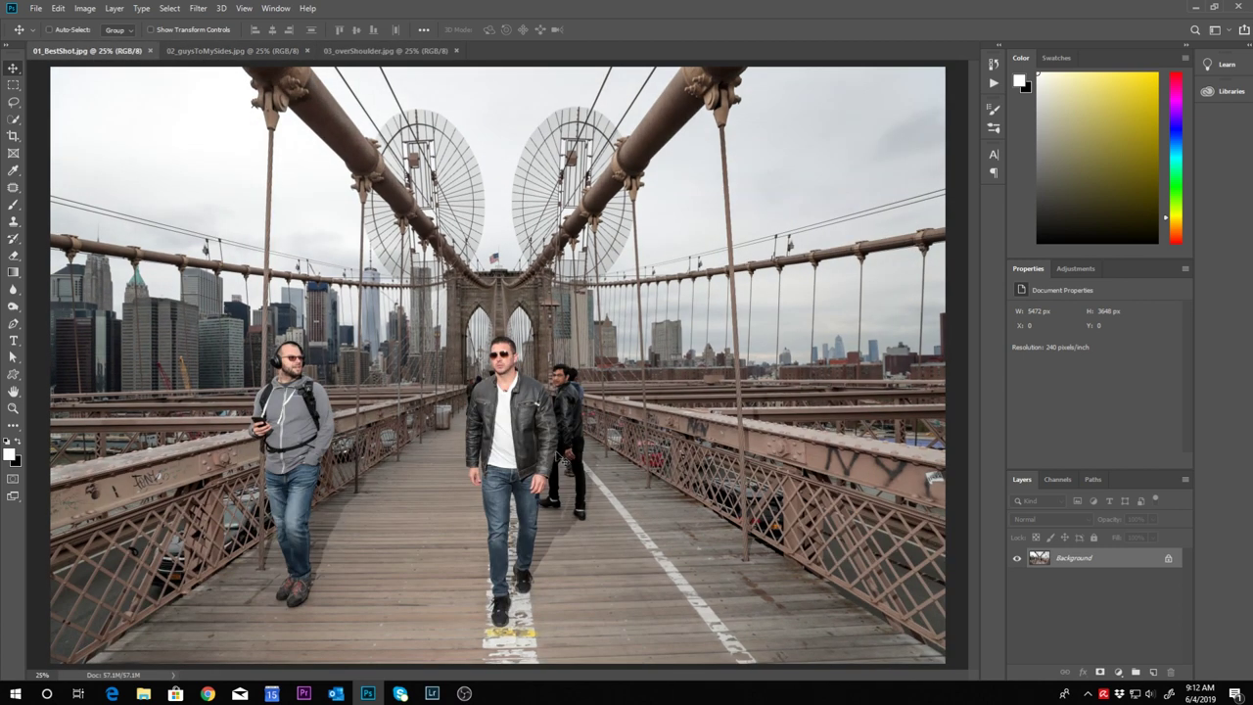
{"action": "left_click", "coordinate": [252, 50]}
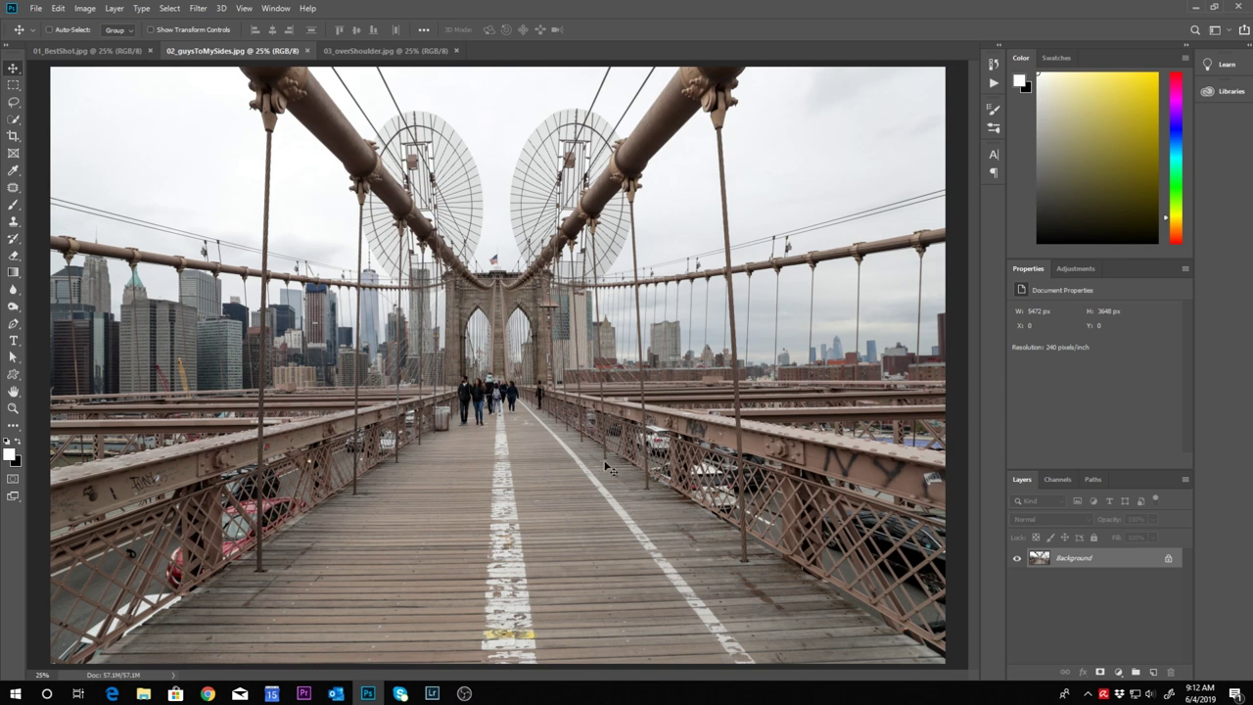
{"action": "left_click", "coordinate": [403, 50]}
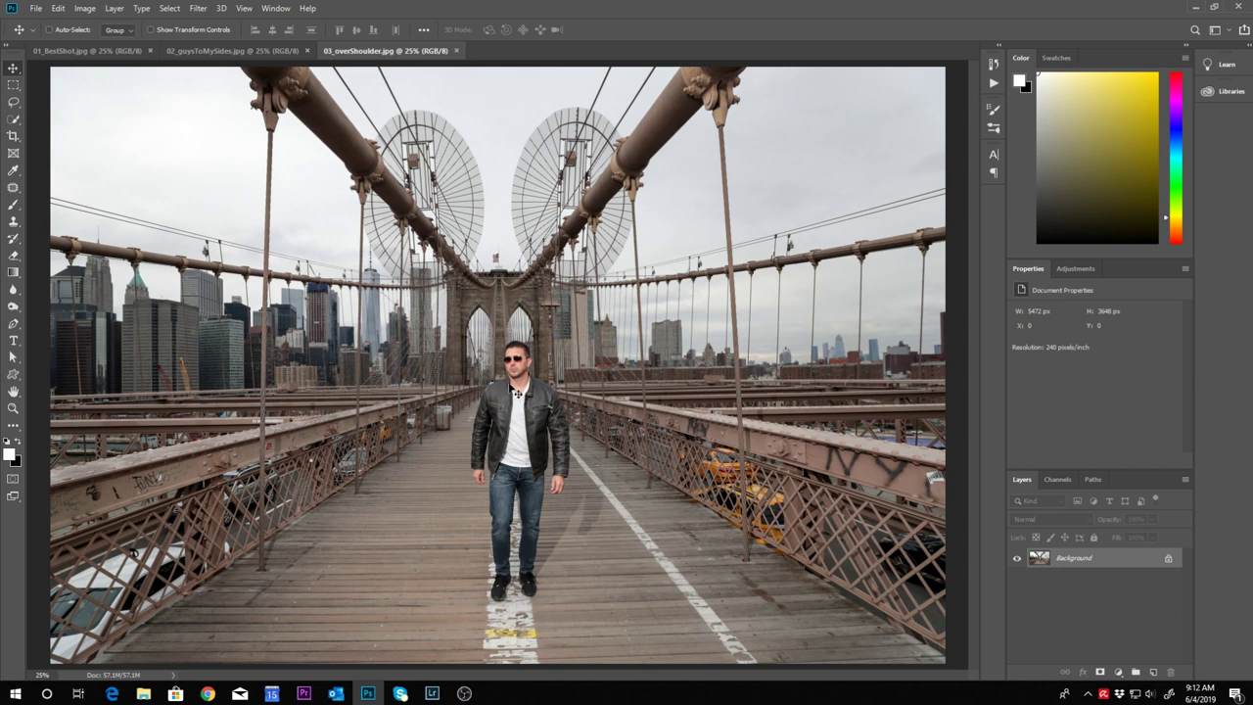
{"action": "left_click", "coordinate": [117, 51]}
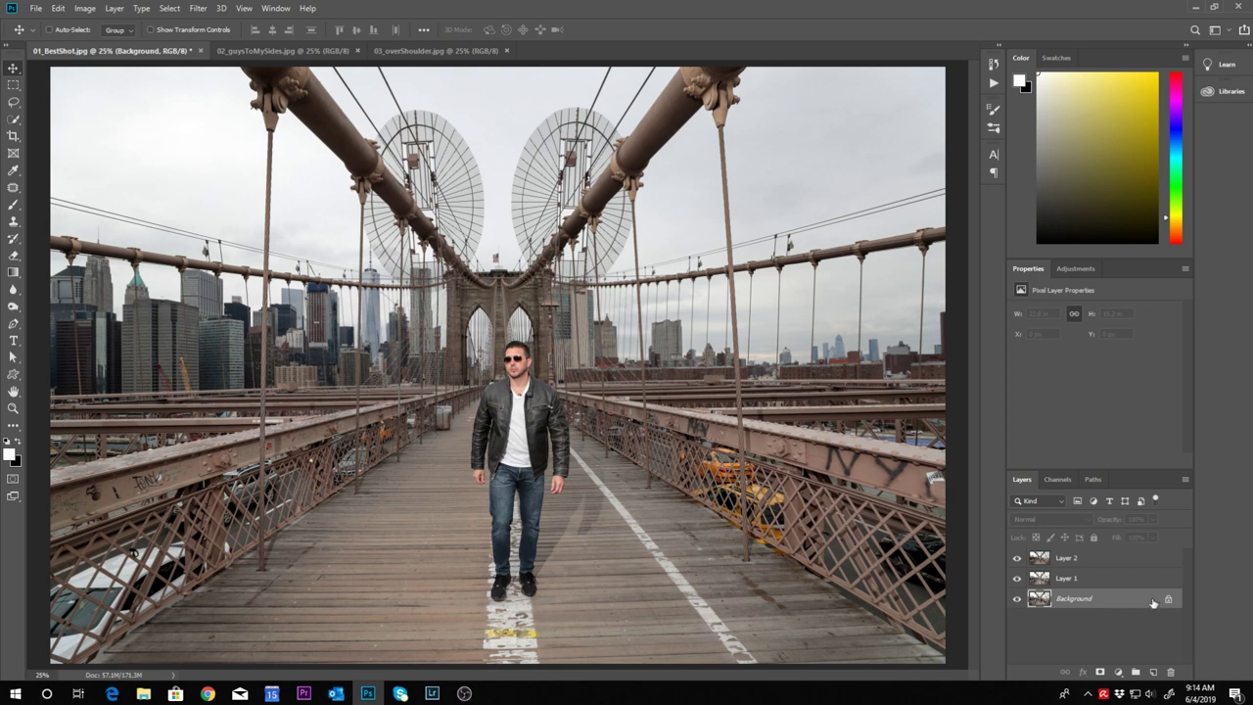
Unlock the Background layer so it becomes Layer 0
{"action": "left_click", "coordinate": [1170, 600]}
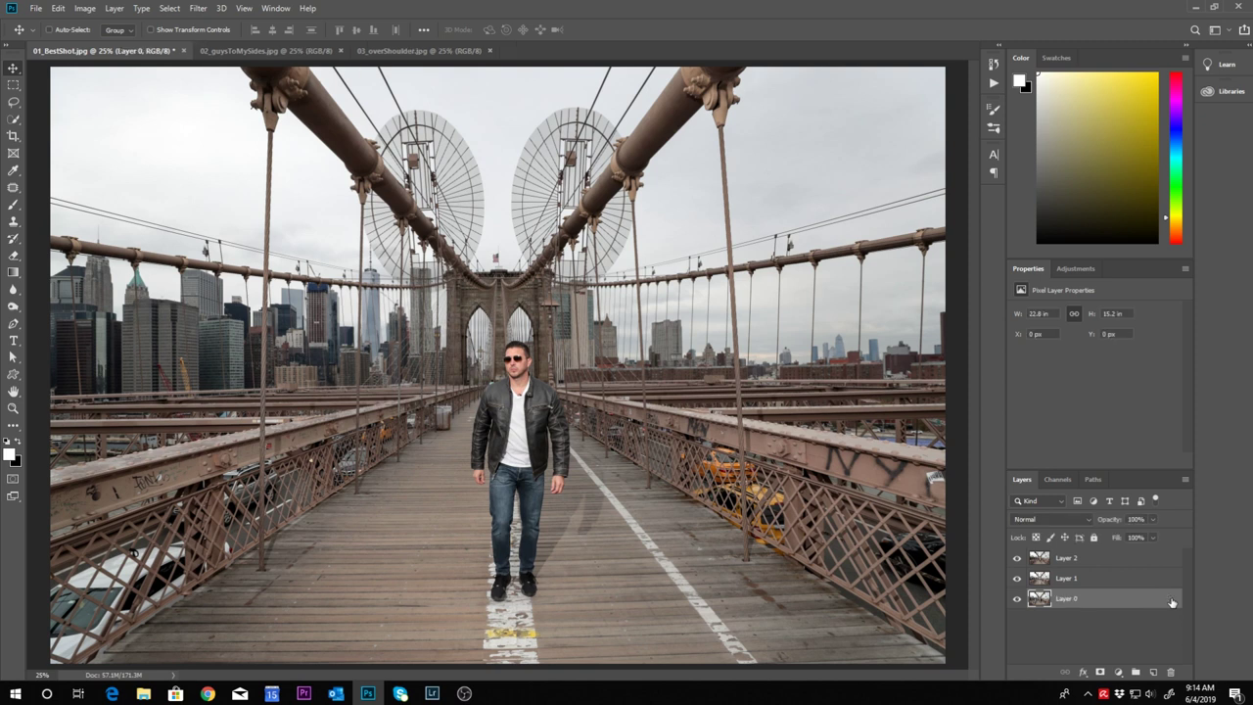
{"action": "key", "text": "h"}
{"action": "double_click", "coordinate": [1126, 599]}
{"action": "left_click", "coordinate": [1167, 388]}
Select all three layers and auto-align them with Auto projection
{"action": "left_click", "coordinate": [1126, 560], "text": "shift"}
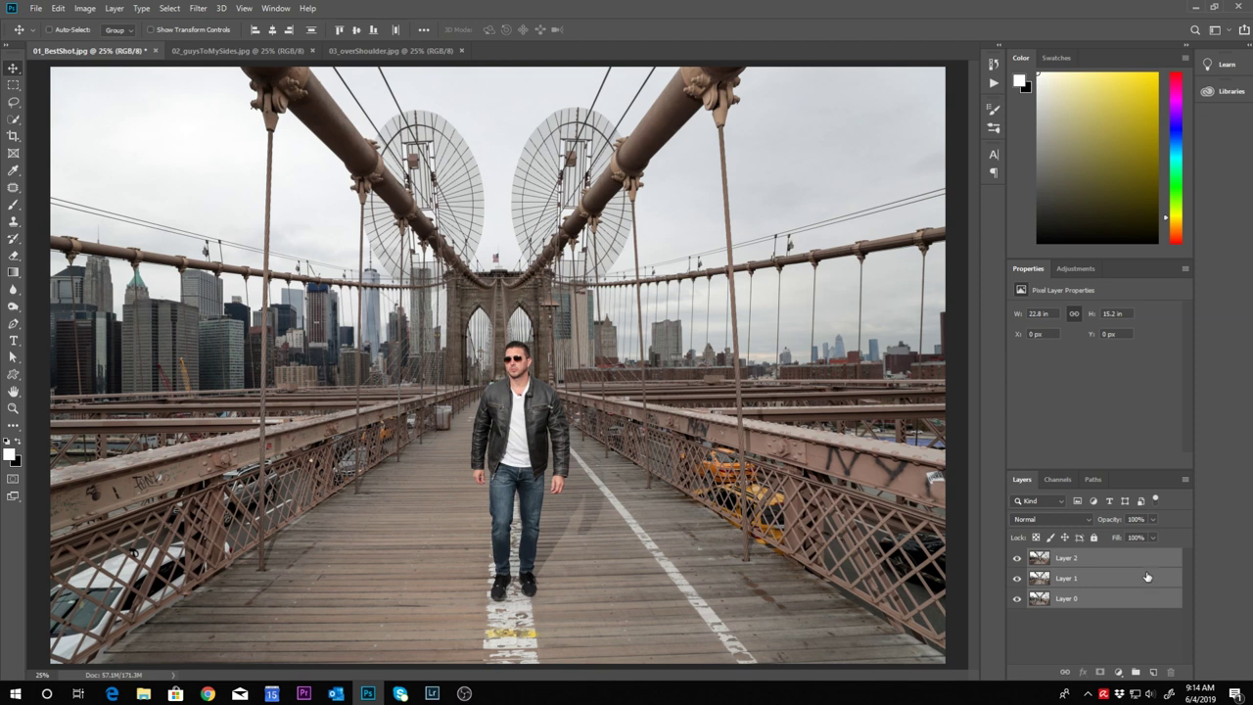
{"action": "left_click", "coordinate": [58, 9]}
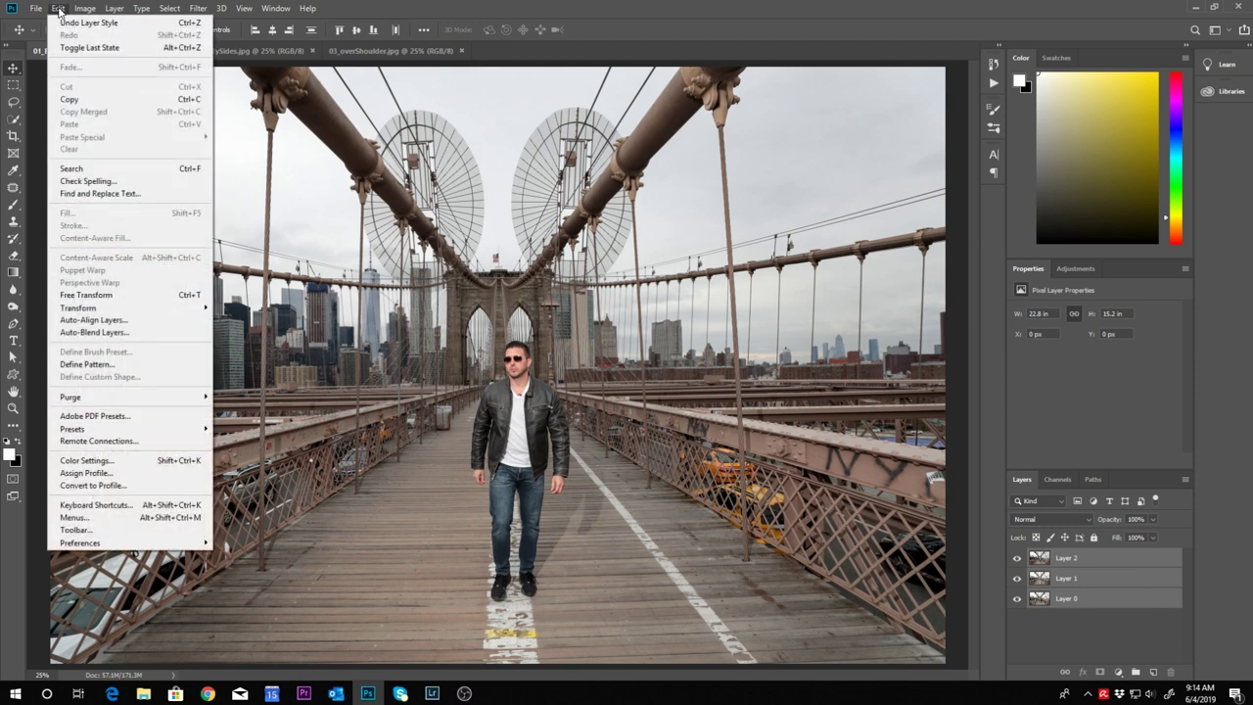
{"action": "left_click", "coordinate": [132, 320]}
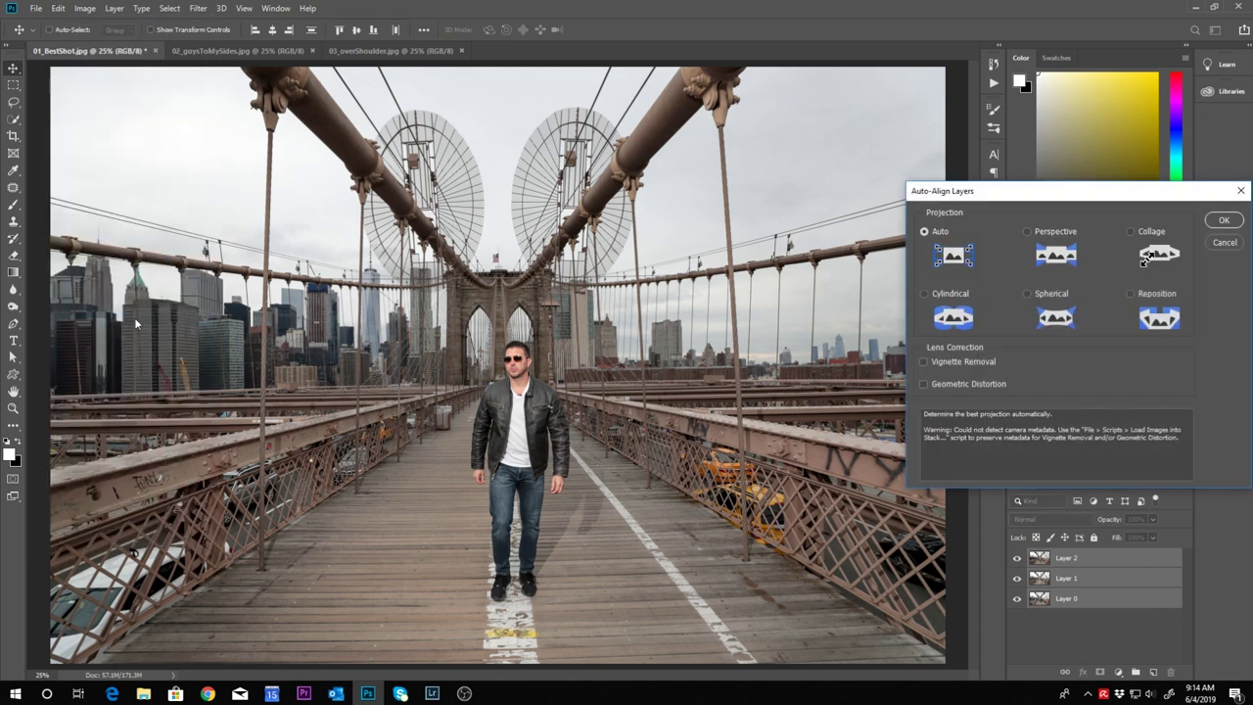
{"action": "left_click_drag", "start_coordinate": [1062, 195], "coordinate": [595, 194]}
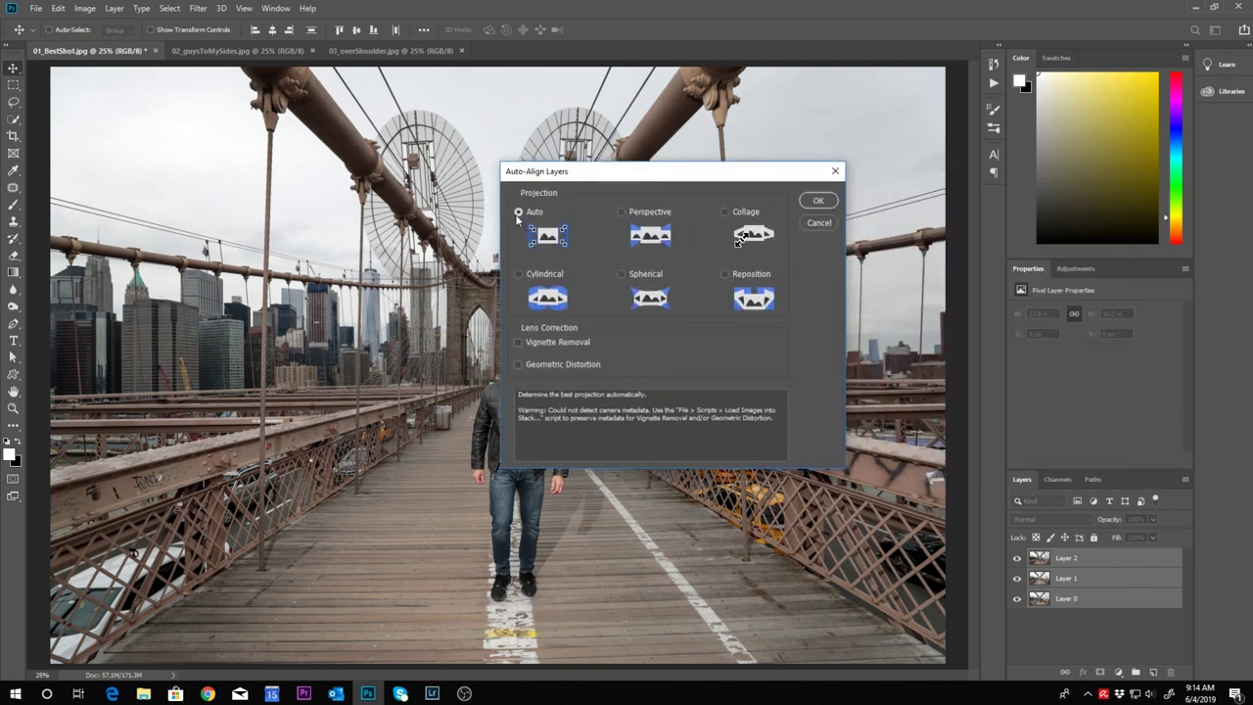
{"action": "left_click", "coordinate": [818, 202]}
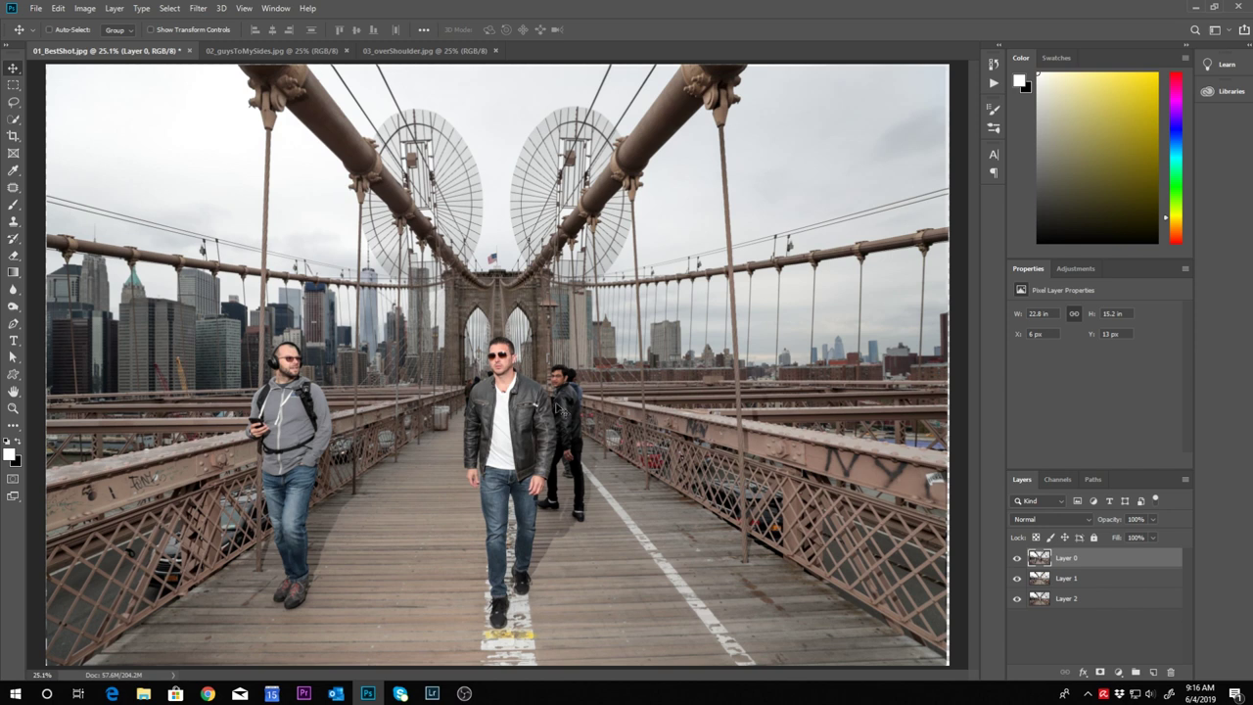
Zoom in on the walking man and trace his jacket's shoulder edge with the Pen tool
{"action": "key", "text": "p"}
{"action": "key", "text": "ctrl+plus"}
{"action": "key", "text": "ctrl+plus"}
{"action": "key", "text": "ctrl+plus"}
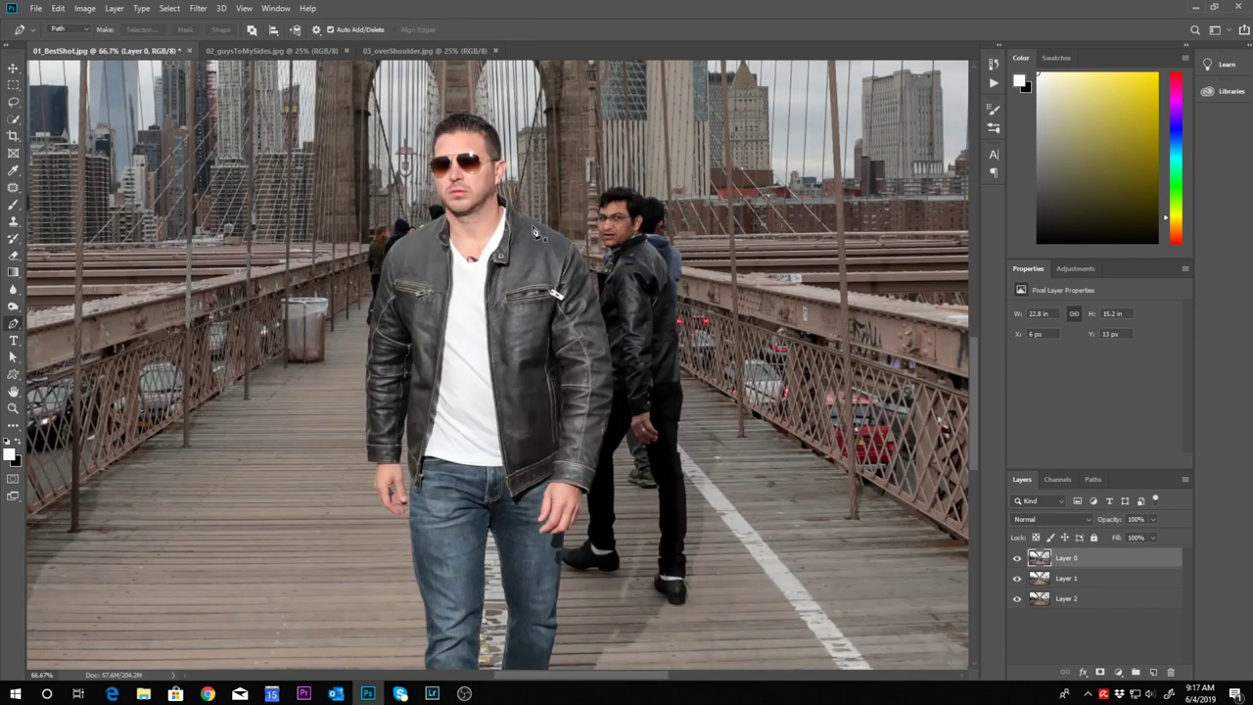
{"action": "key", "text": "ctrl+plus"}
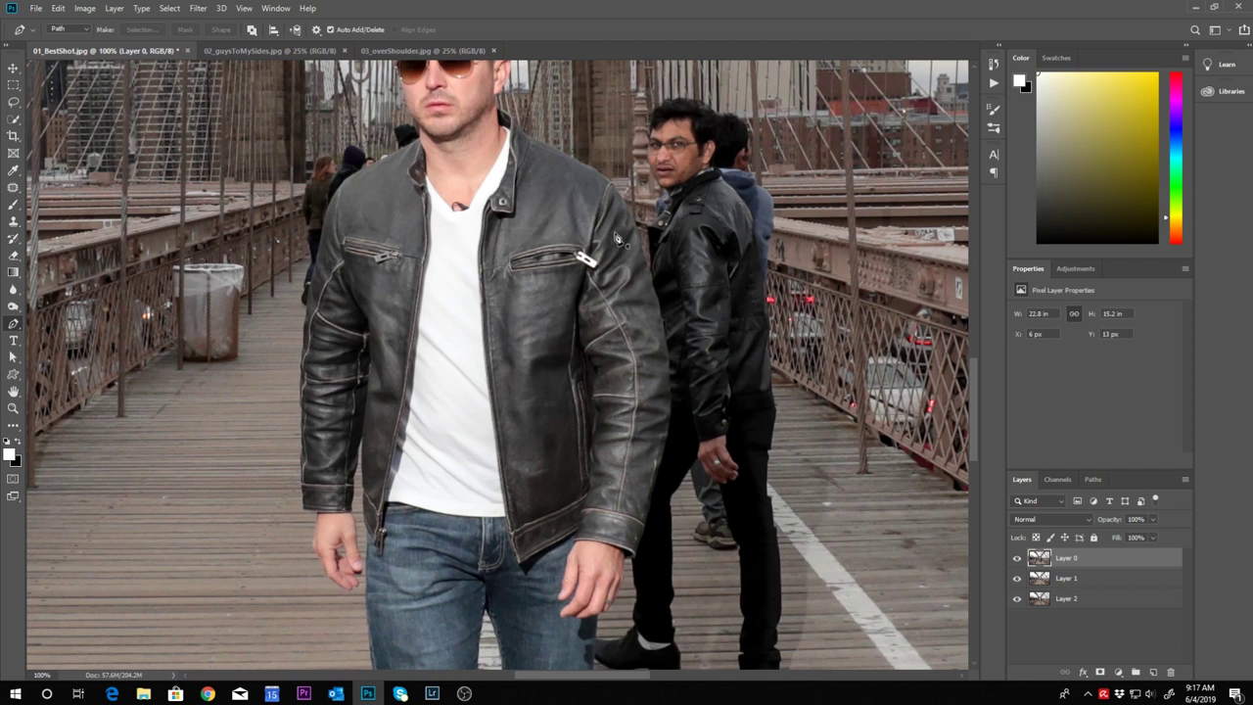
{"action": "key", "text": "ctrl+plus"}
{"action": "scroll", "coordinate": [587, 221], "scroll_direction": "up", "scroll_amount": 5}
{"action": "scroll", "coordinate": [588, 220], "scroll_direction": "right", "scroll_amount": 3}
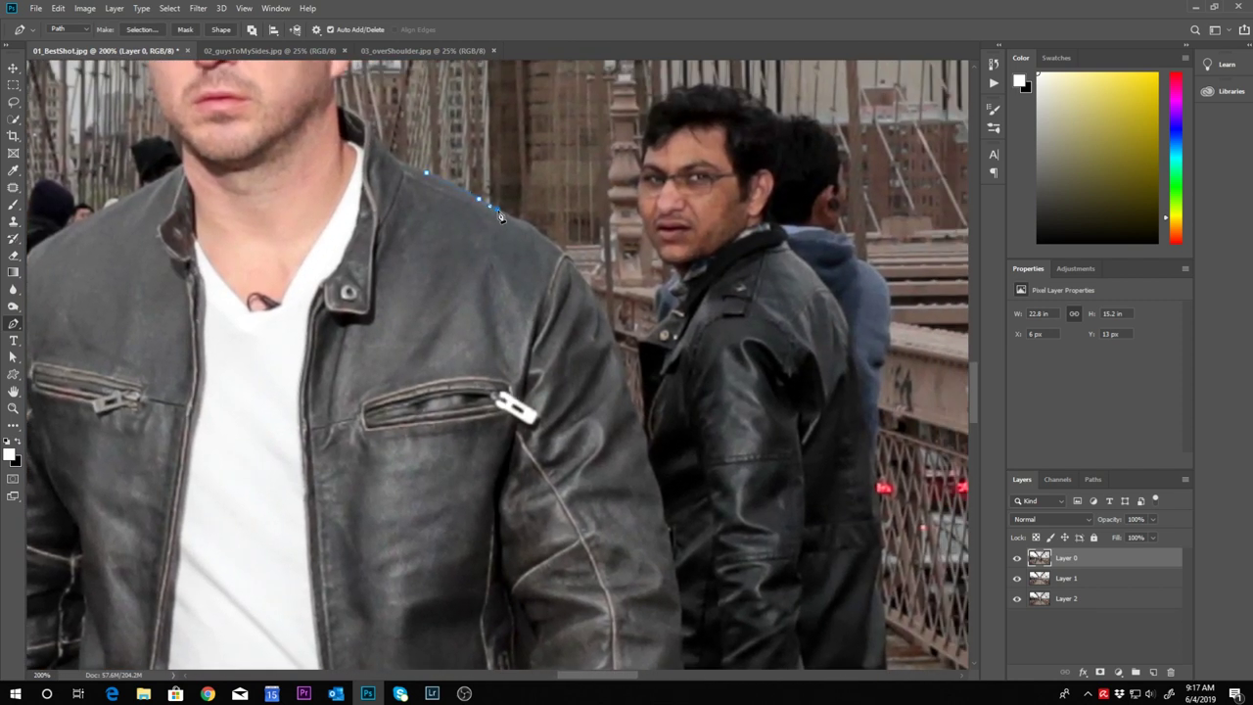
{"action": "mouse_move", "coordinate": [526, 228]}
{"action": "left_mouse_down"}
{"action": "mouse_move", "coordinate": [617, 342]}
{"action": "mouse_move", "coordinate": [652, 455]}
{"action": "mouse_move", "coordinate": [673, 304]}
{"action": "mouse_move", "coordinate": [683, 382]}
{"action": "left_mouse_up"}
{"action": "scroll", "coordinate": [652, 455], "scroll_direction": "down", "scroll_amount": 2}
{"action": "scroll", "coordinate": [674, 303], "scroll_direction": "down", "scroll_amount": 4}
{"action": "scroll", "coordinate": [686, 338], "scroll_direction": "down", "scroll_amount": 4}
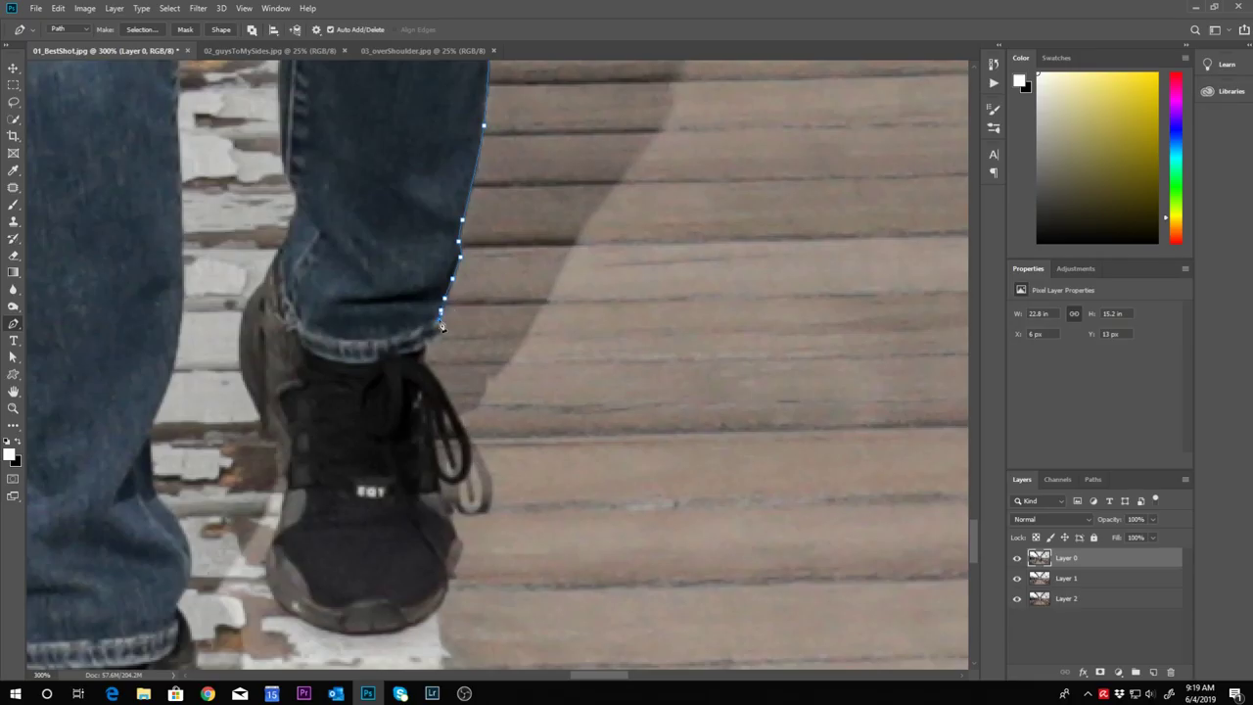
Extend the pen path down the man's jeans and shoe edge to the bridge deck
{"action": "scroll", "coordinate": [441, 336], "scroll_direction": "down", "scroll_amount": 1}
{"action": "scroll", "coordinate": [441, 337], "scroll_direction": "down", "scroll_amount": 2}
{"action": "mouse_move", "coordinate": [441, 337]}
{"action": "left_mouse_down"}
{"action": "mouse_move", "coordinate": [453, 420]}
{"action": "mouse_move", "coordinate": [417, 396]}
{"action": "left_mouse_up"}
{"action": "scroll", "coordinate": [453, 421], "scroll_direction": "down", "scroll_amount": 2}
{"action": "scroll", "coordinate": [417, 396], "scroll_direction": "down", "scroll_amount": 2}
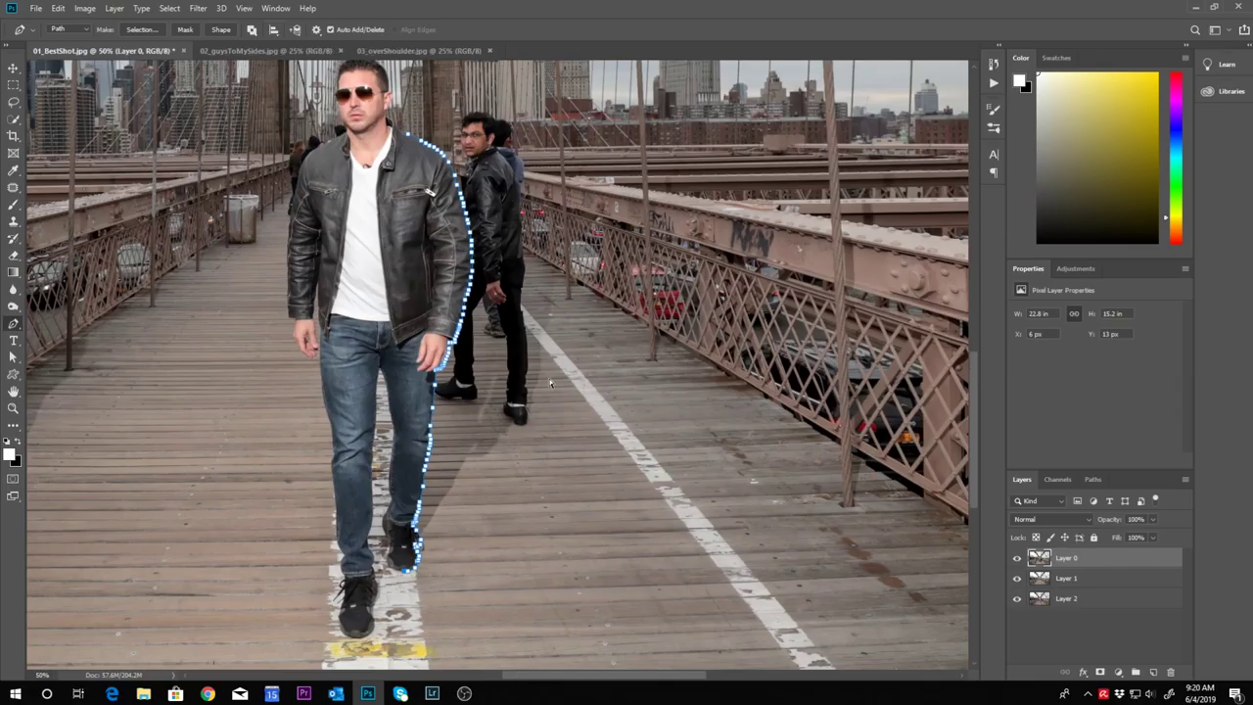
{"action": "key", "text": "ctrl+minus"}
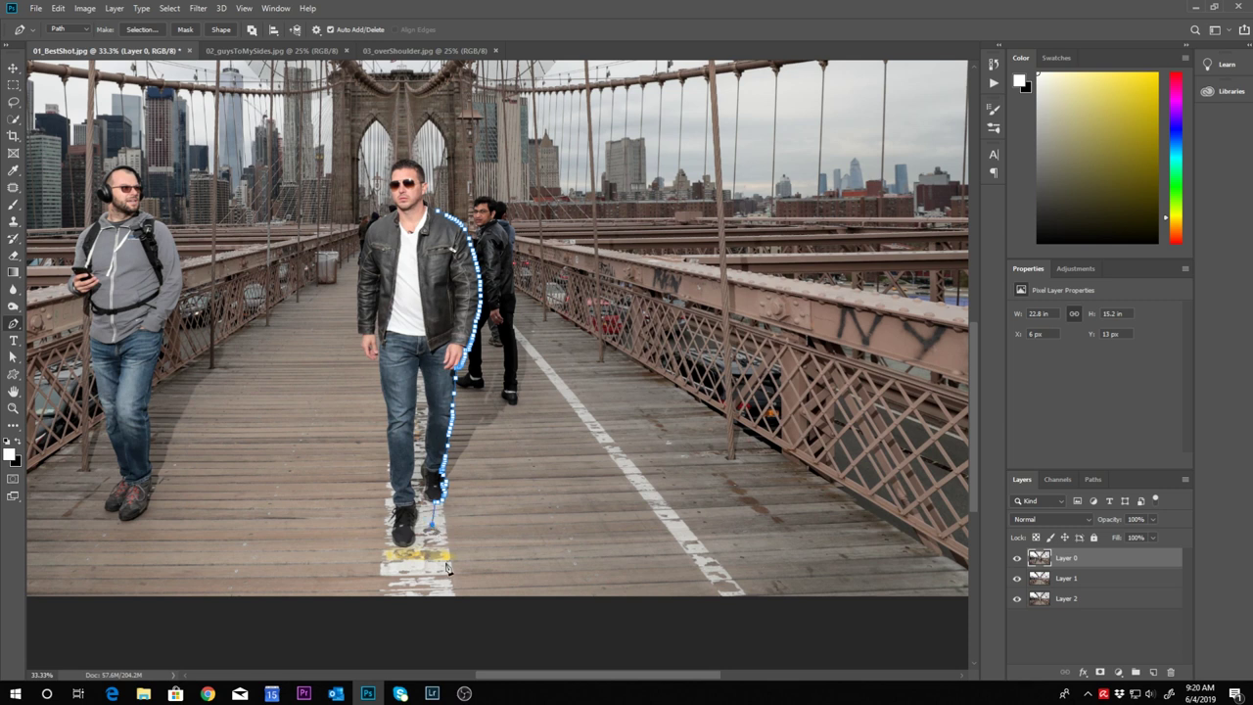
Close the path around the bridge area on the photo's right side, up by the towers
{"action": "key", "text": "ctrl+minus"}
{"action": "key", "text": "ctrl+minus"}
{"action": "left_click", "coordinate": [741, 213]}
{"action": "left_click", "coordinate": [499, 263]}
{"action": "left_click", "coordinate": [510, 309]}
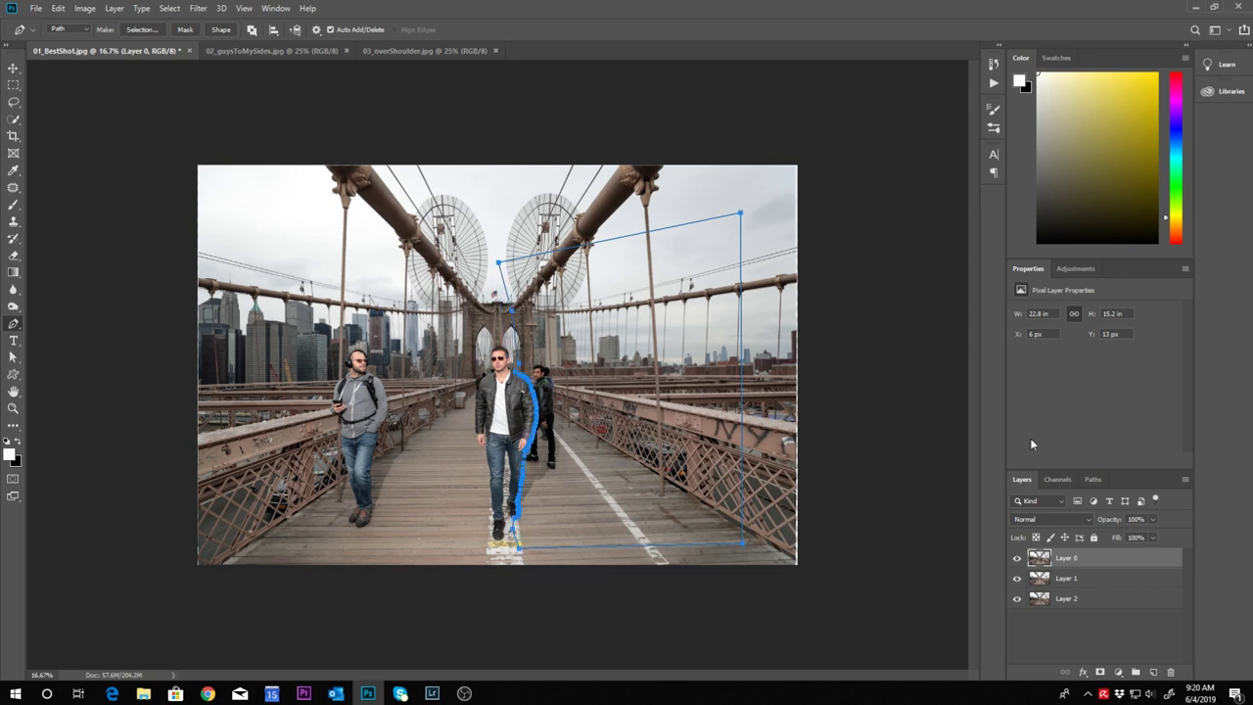
Save the work path in the Paths panel under the name 'out'
{"action": "left_click", "coordinate": [1093, 480]}
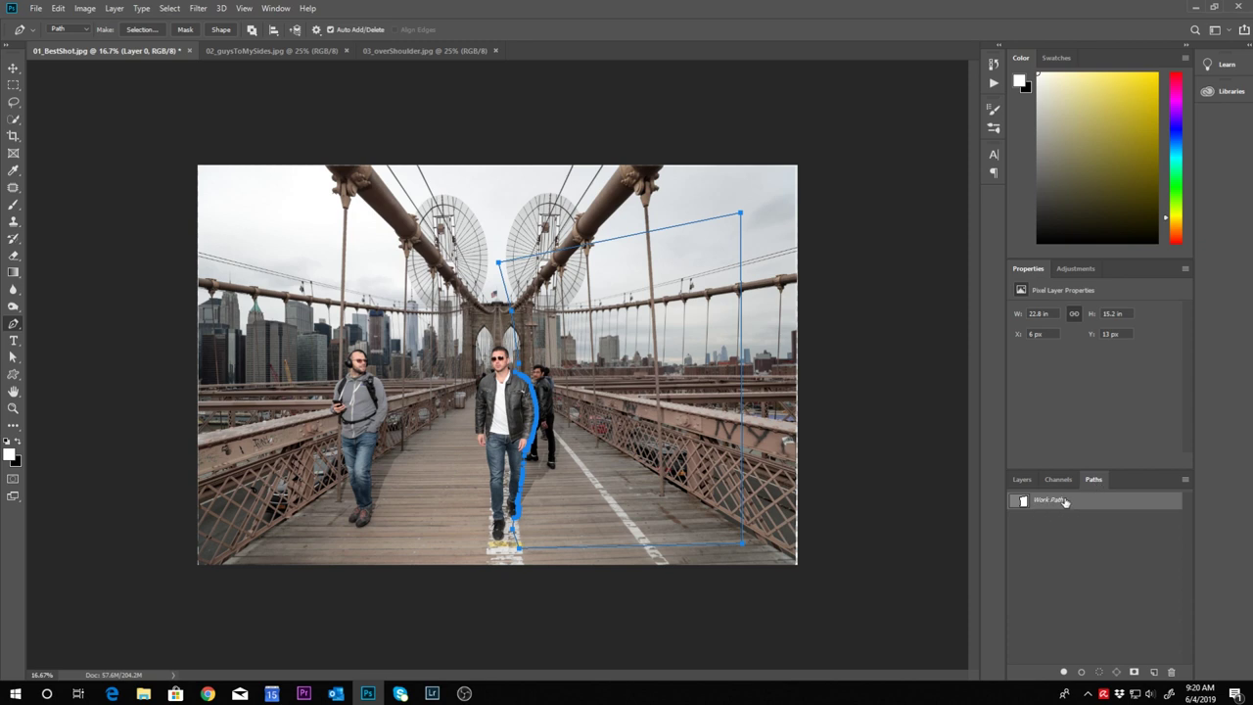
{"action": "double_click", "coordinate": [1067, 501]}
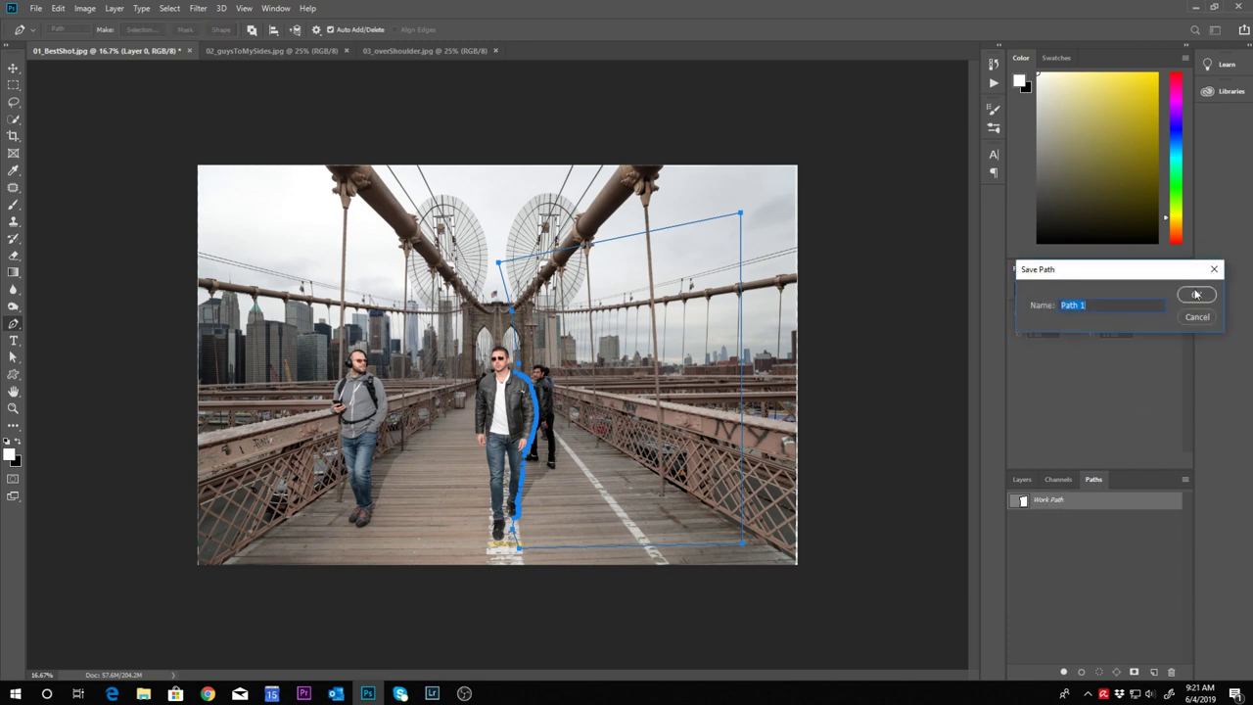
{"action": "type", "text": "out"}
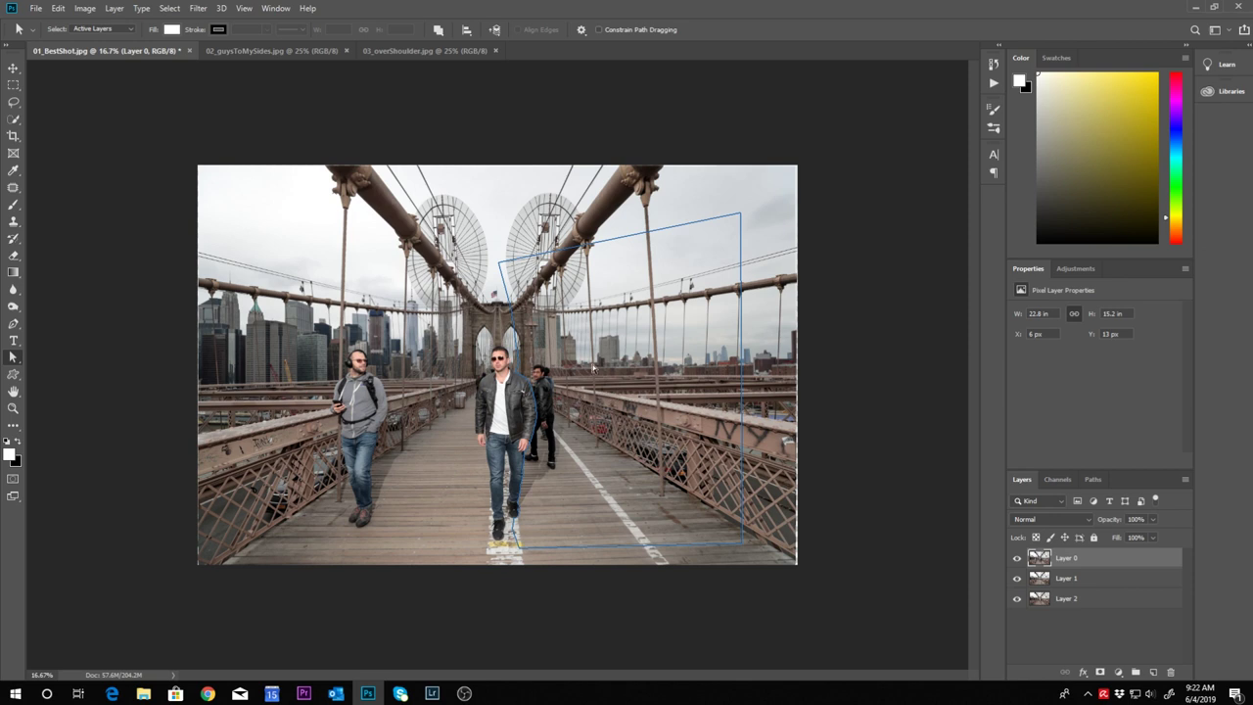
Convert the saved path into an active selection
{"action": "right_click", "coordinate": [605, 347]}
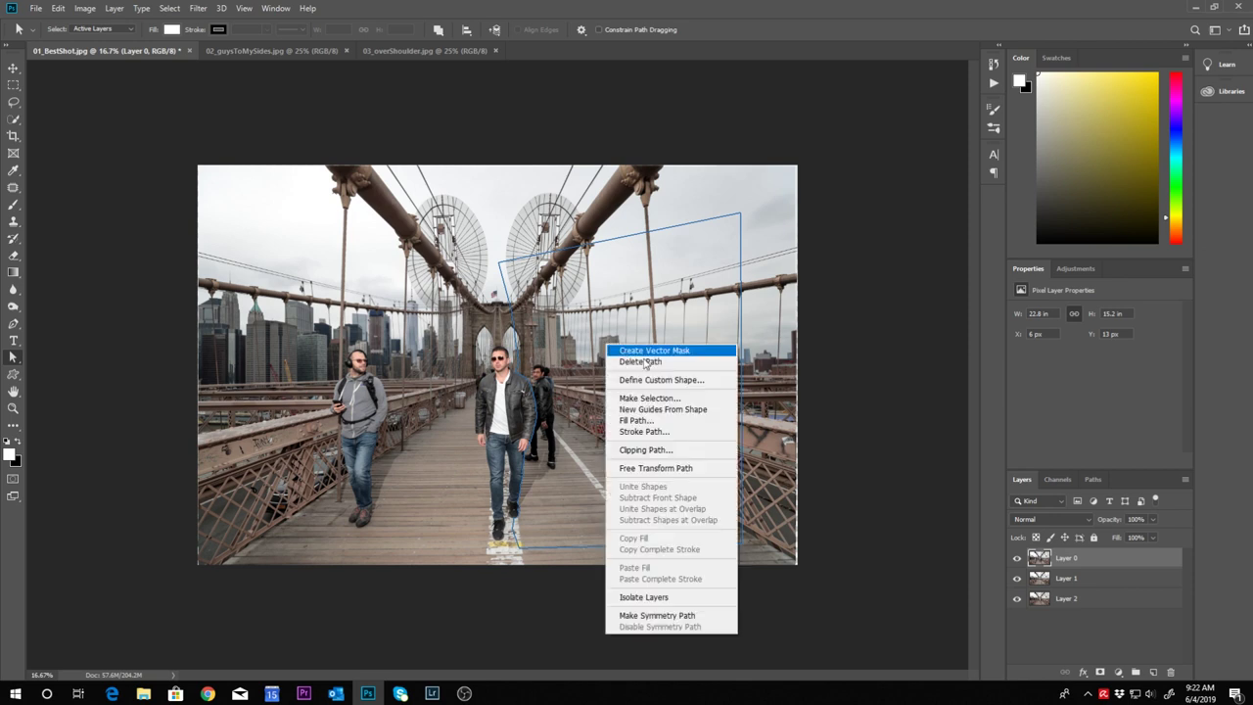
{"action": "left_click", "coordinate": [665, 397]}
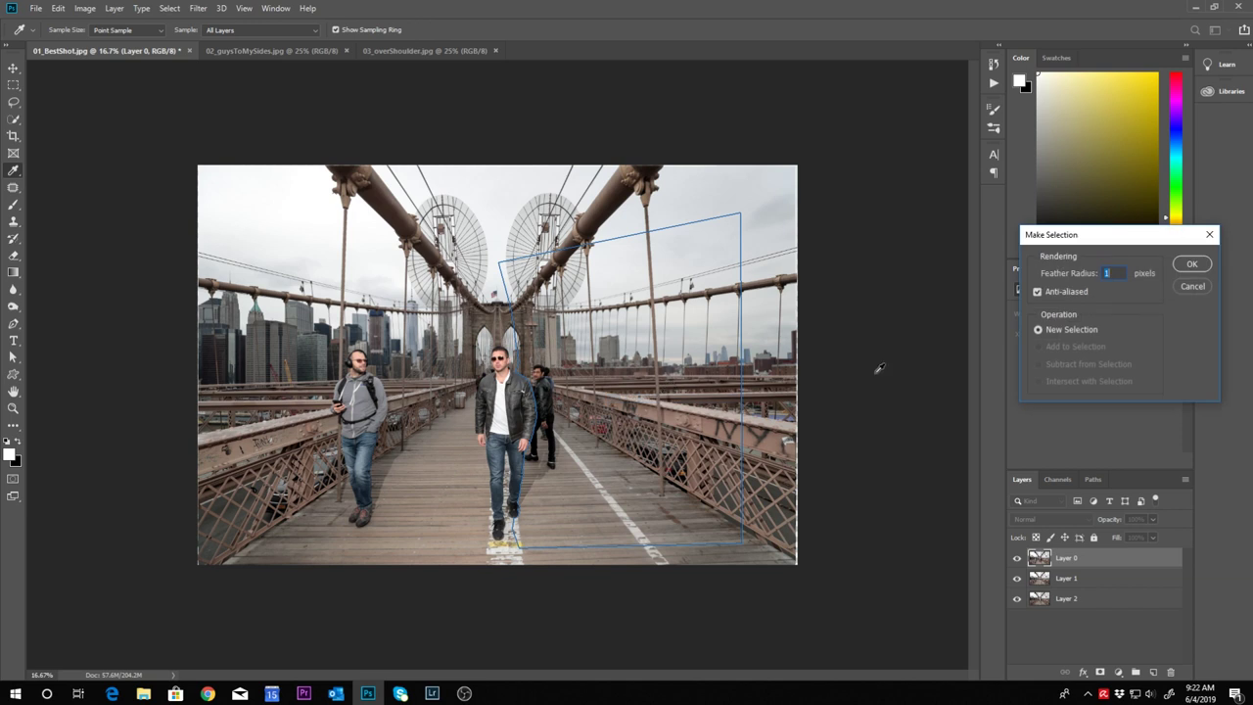
{"action": "left_click", "coordinate": [1192, 266]}
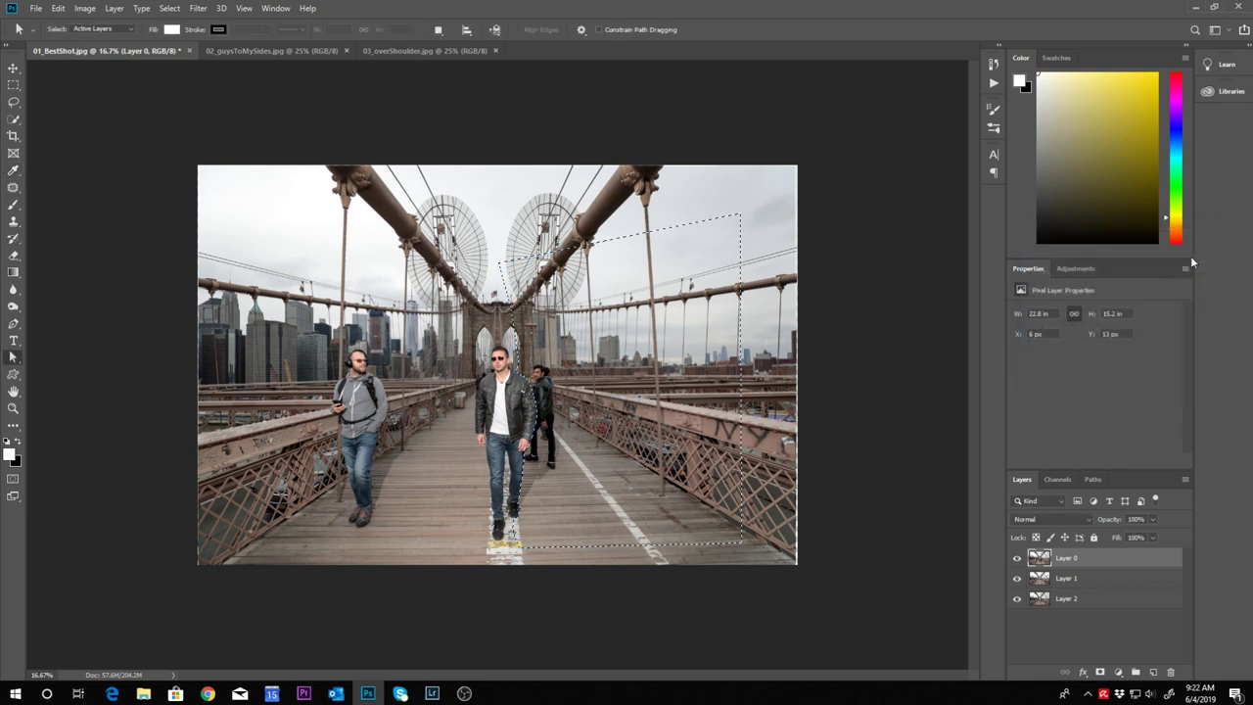
Save the selection as a new channel named 'outline'
{"action": "left_click", "coordinate": [171, 12]}
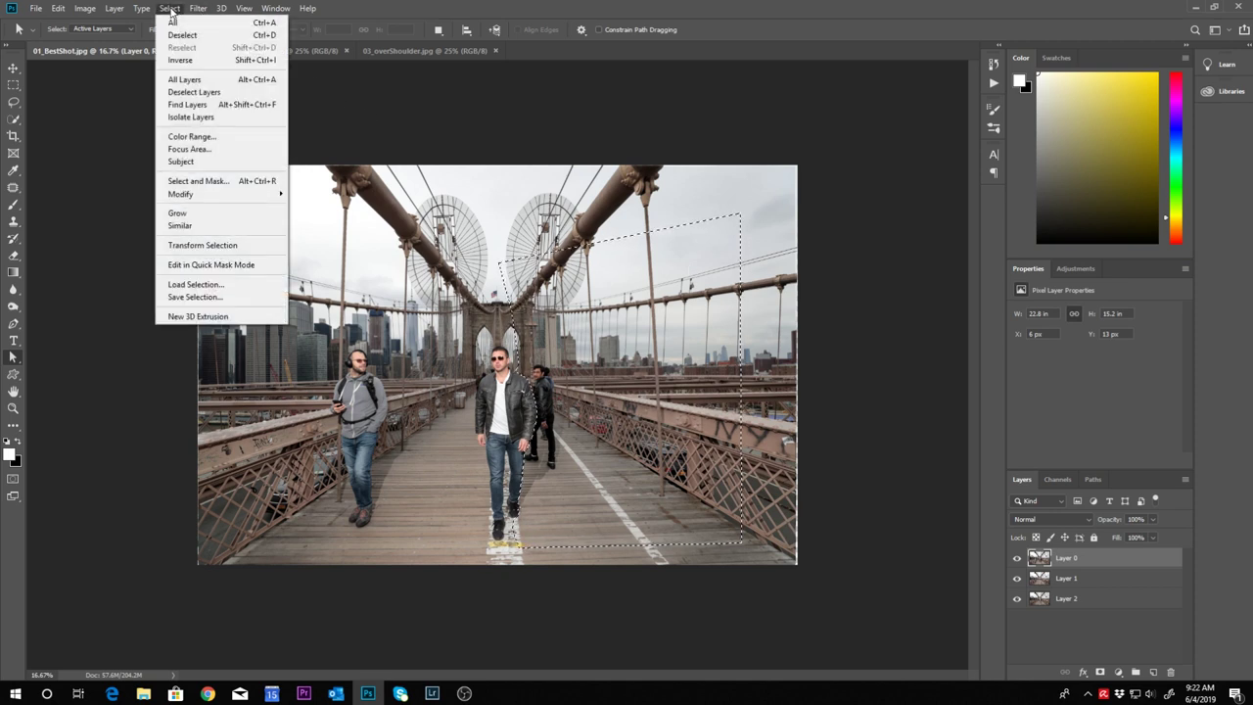
{"action": "left_click", "coordinate": [211, 298]}
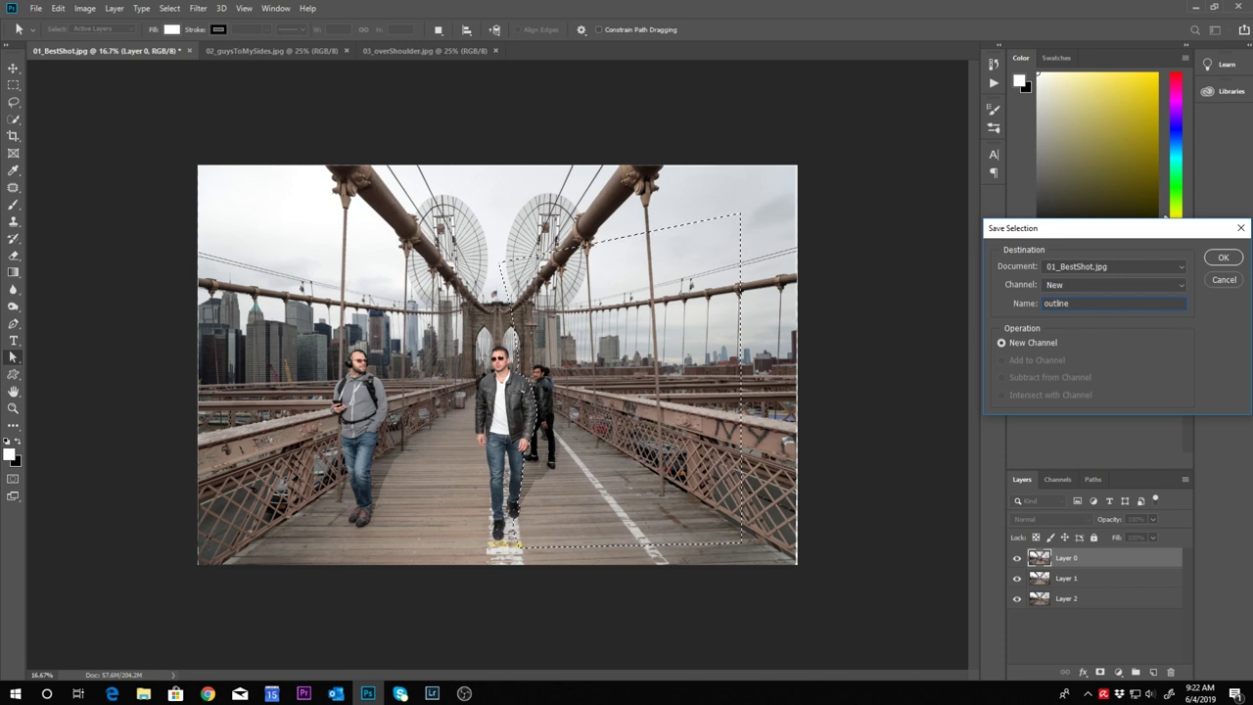
{"action": "left_click", "coordinate": [1219, 257]}
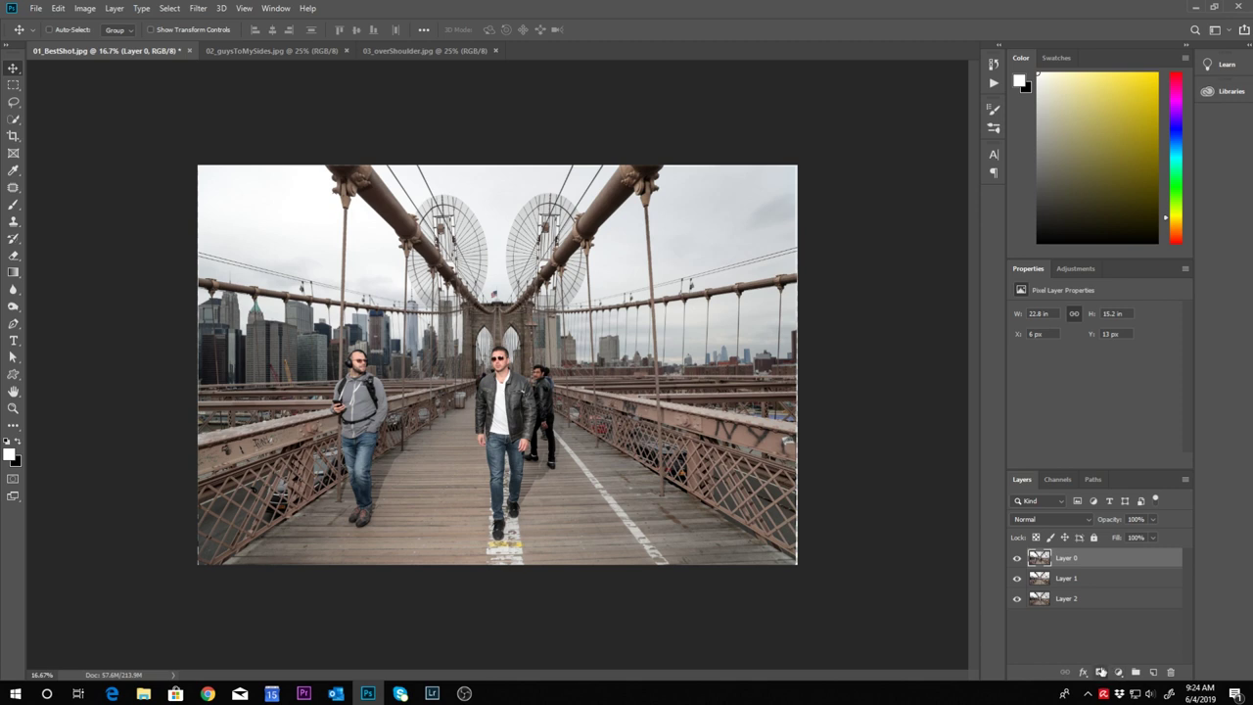
Add a layer mask to Layer 0 and load the saved 'outline' channel as a selection
{"action": "left_click", "coordinate": [1101, 672]}
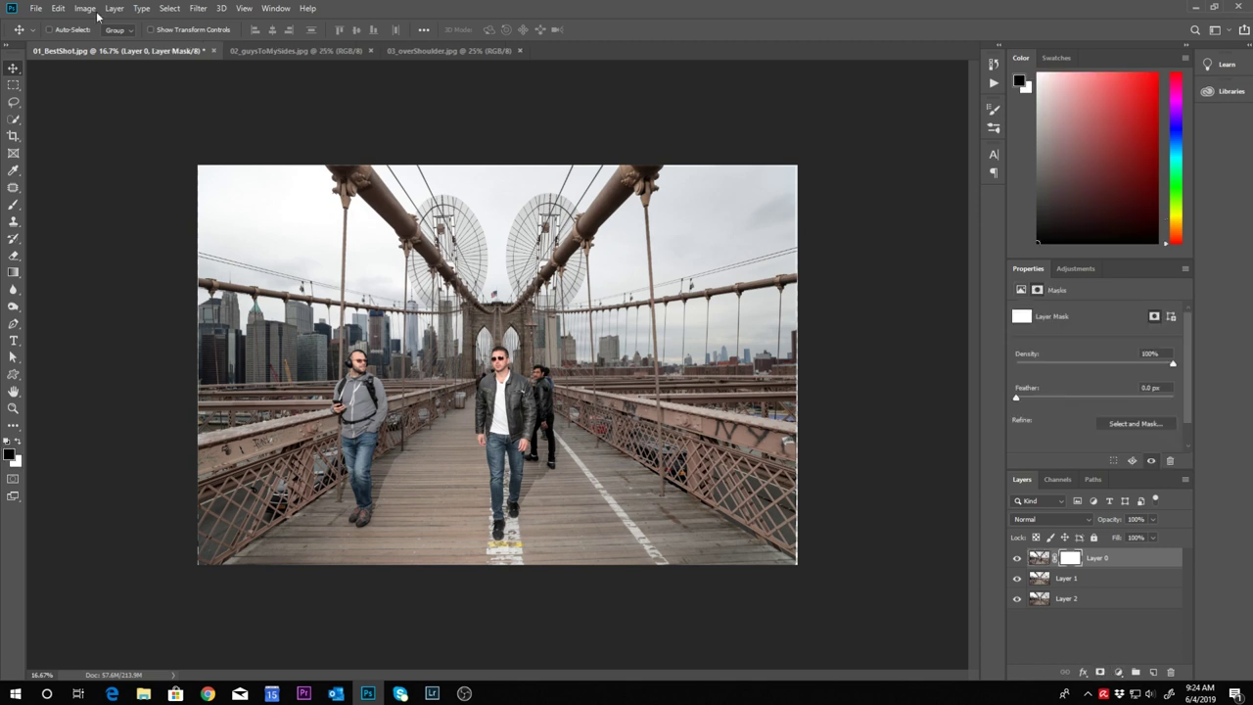
{"action": "left_click", "coordinate": [170, 8]}
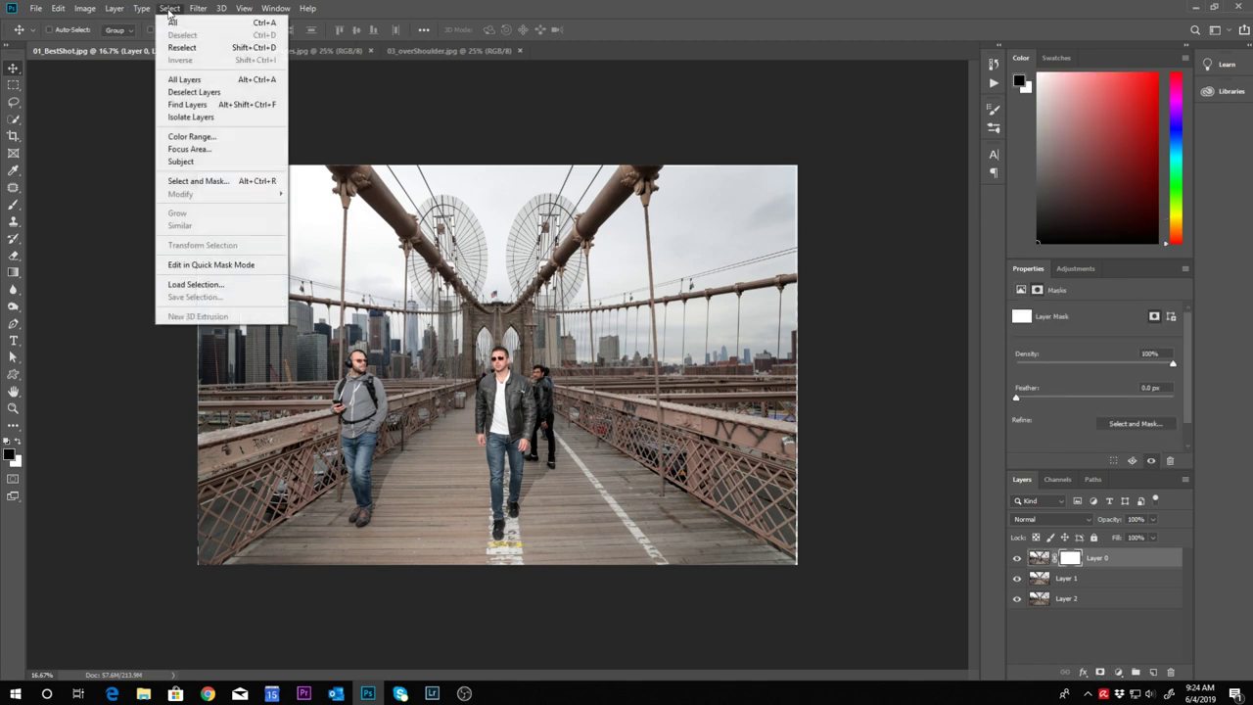
{"action": "left_click", "coordinate": [206, 282]}
{"action": "left_click", "coordinate": [1124, 282]}
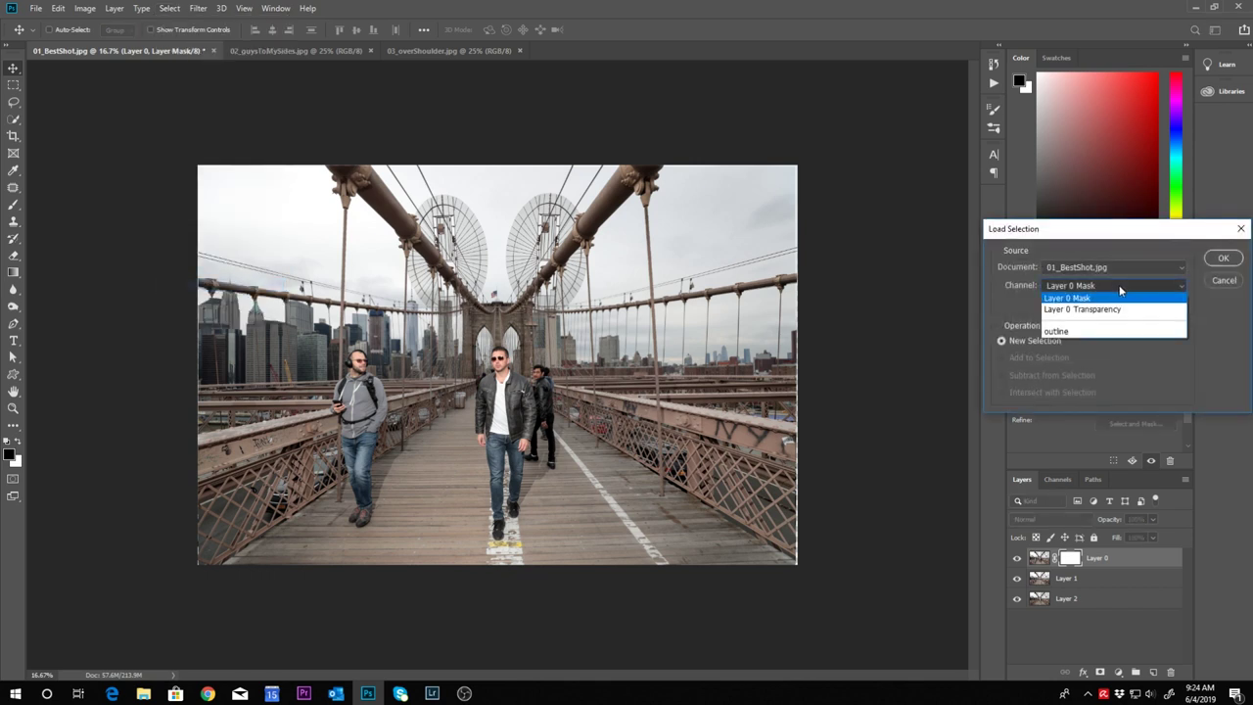
{"action": "left_click", "coordinate": [1116, 331]}
{"action": "left_click", "coordinate": [1223, 257]}
{"action": "key", "text": "b"}
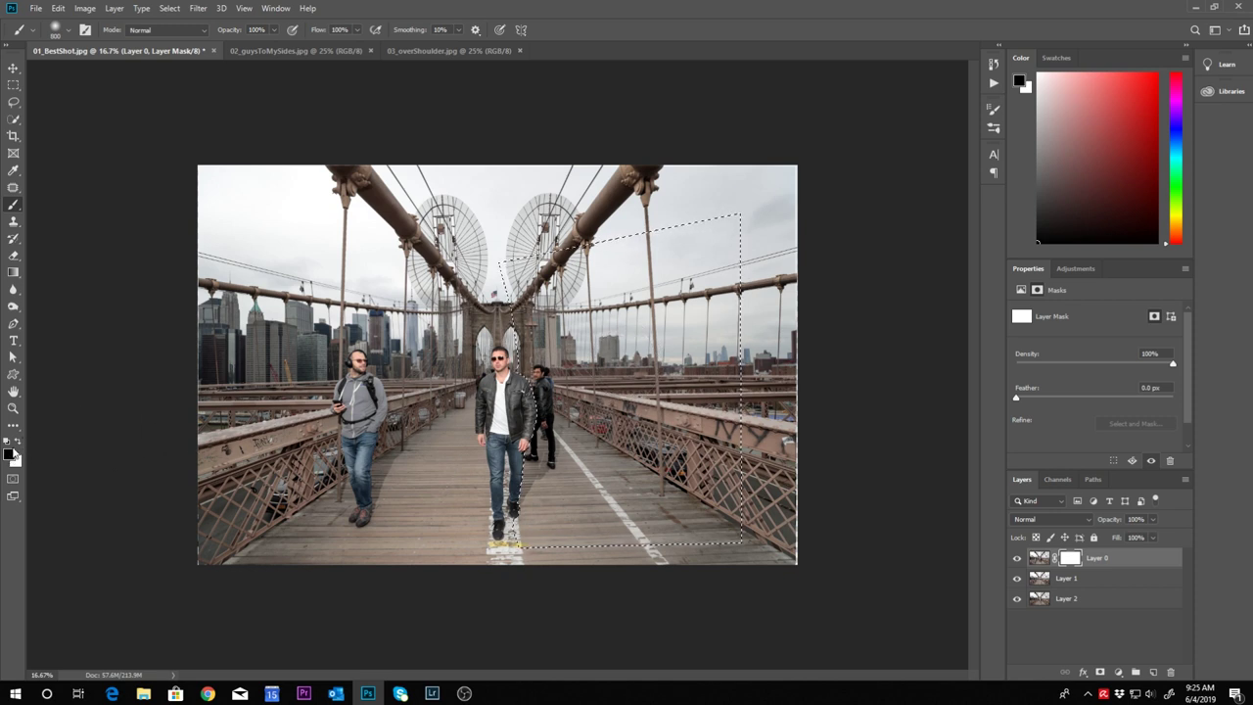
Paint black on Layer 0's mask to hide the walker behind the central man and the left man
{"action": "mouse_move", "coordinate": [570, 347]}
{"action": "left_mouse_down"}
{"action": "mouse_move", "coordinate": [534, 450]}
{"action": "mouse_move", "coordinate": [573, 416]}
{"action": "mouse_move", "coordinate": [536, 477]}
{"action": "left_mouse_up"}
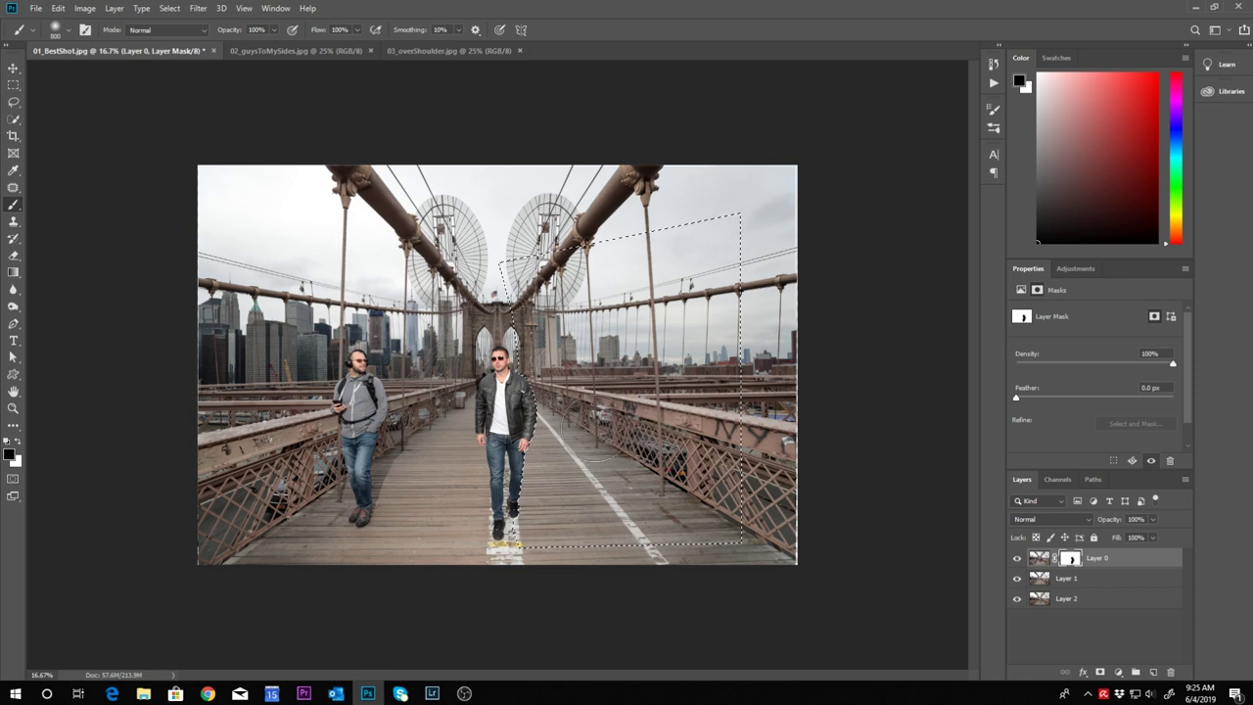
{"action": "key", "text": "ctrl+d"}
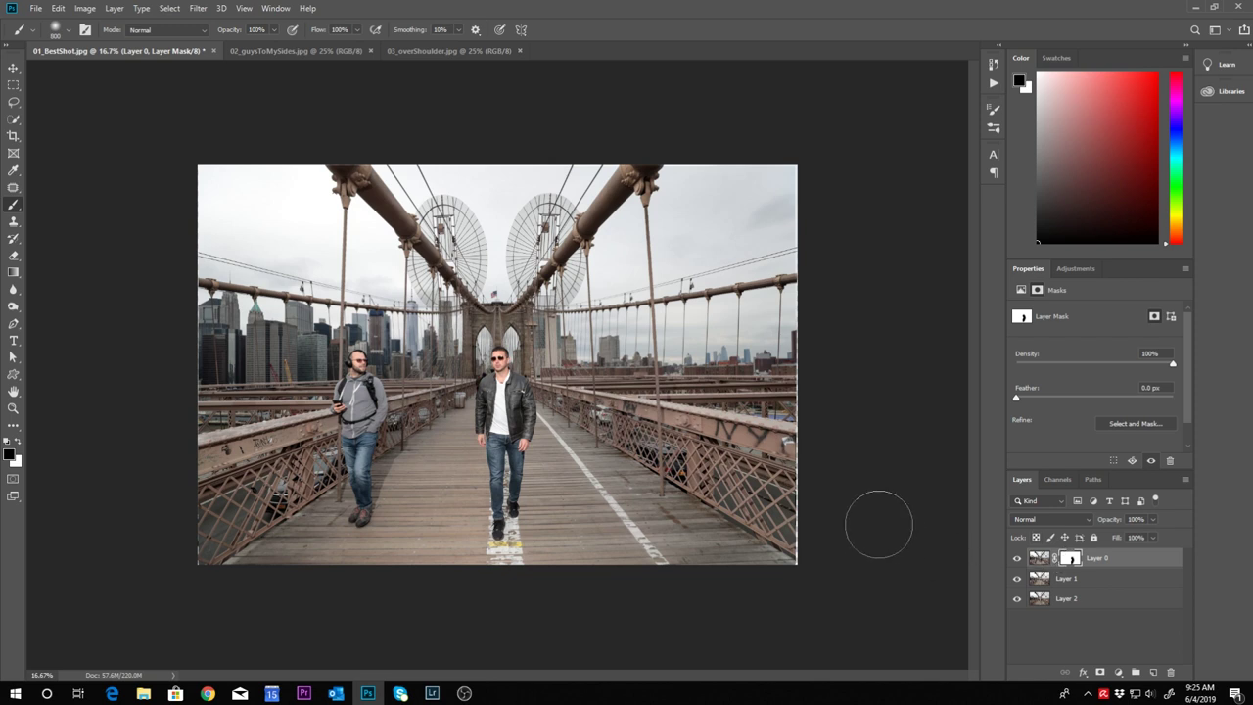
{"action": "mouse_move", "coordinate": [355, 353]}
{"action": "left_mouse_down"}
{"action": "mouse_move", "coordinate": [366, 430]}
{"action": "mouse_move", "coordinate": [349, 474]}
{"action": "mouse_move", "coordinate": [364, 495]}
{"action": "mouse_move", "coordinate": [348, 511]}
{"action": "left_mouse_up"}
{"action": "mouse_move", "coordinate": [384, 448]}
{"action": "left_mouse_down"}
{"action": "mouse_move", "coordinate": [276, 478]}
{"action": "mouse_move", "coordinate": [250, 519]}
{"action": "mouse_move", "coordinate": [333, 481]}
{"action": "mouse_move", "coordinate": [332, 439]}
{"action": "mouse_move", "coordinate": [258, 414]}
{"action": "mouse_move", "coordinate": [217, 444]}
{"action": "mouse_move", "coordinate": [309, 389]}
{"action": "mouse_move", "coordinate": [385, 421]}
{"action": "mouse_move", "coordinate": [357, 436]}
{"action": "mouse_move", "coordinate": [312, 504]}
{"action": "mouse_move", "coordinate": [375, 448]}
{"action": "mouse_move", "coordinate": [370, 460]}
{"action": "mouse_move", "coordinate": [383, 455]}
{"action": "mouse_move", "coordinate": [266, 511]}
{"action": "mouse_move", "coordinate": [264, 480]}
{"action": "left_mouse_up"}
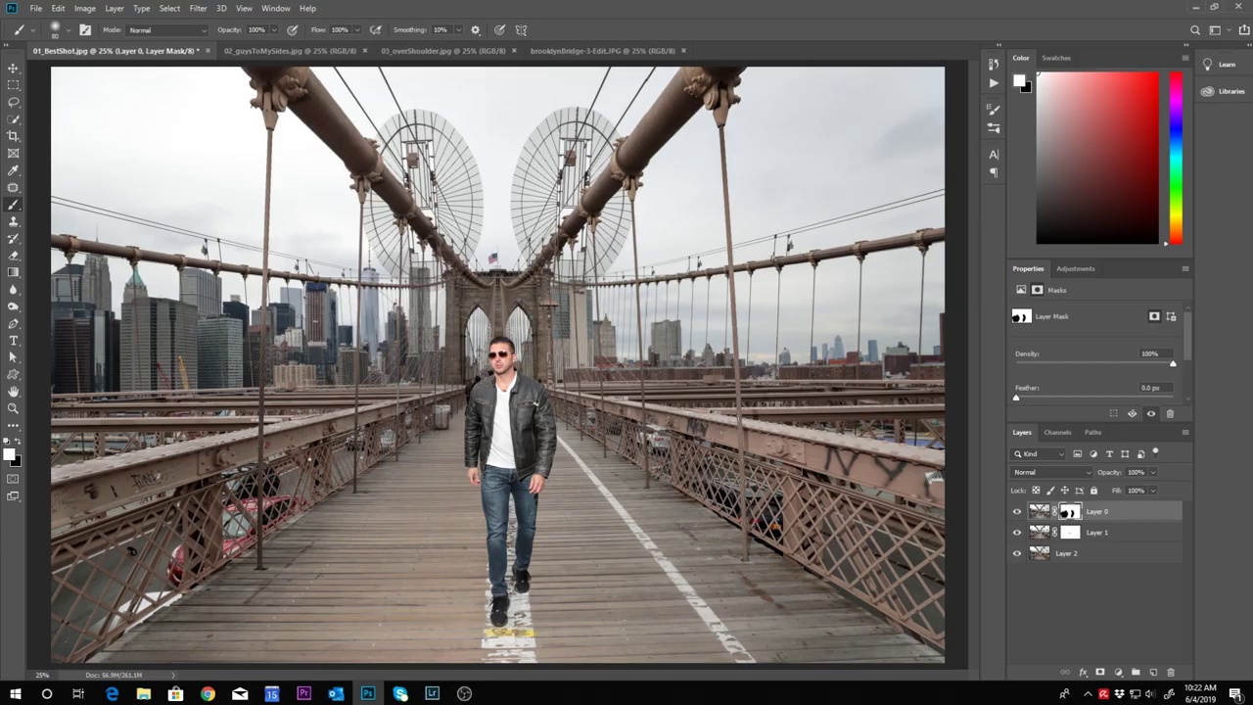
{"action": "key", "text": "p"}
{"action": "scroll", "coordinate": [488, 372], "scroll_direction": "up", "scroll_amount": 8}
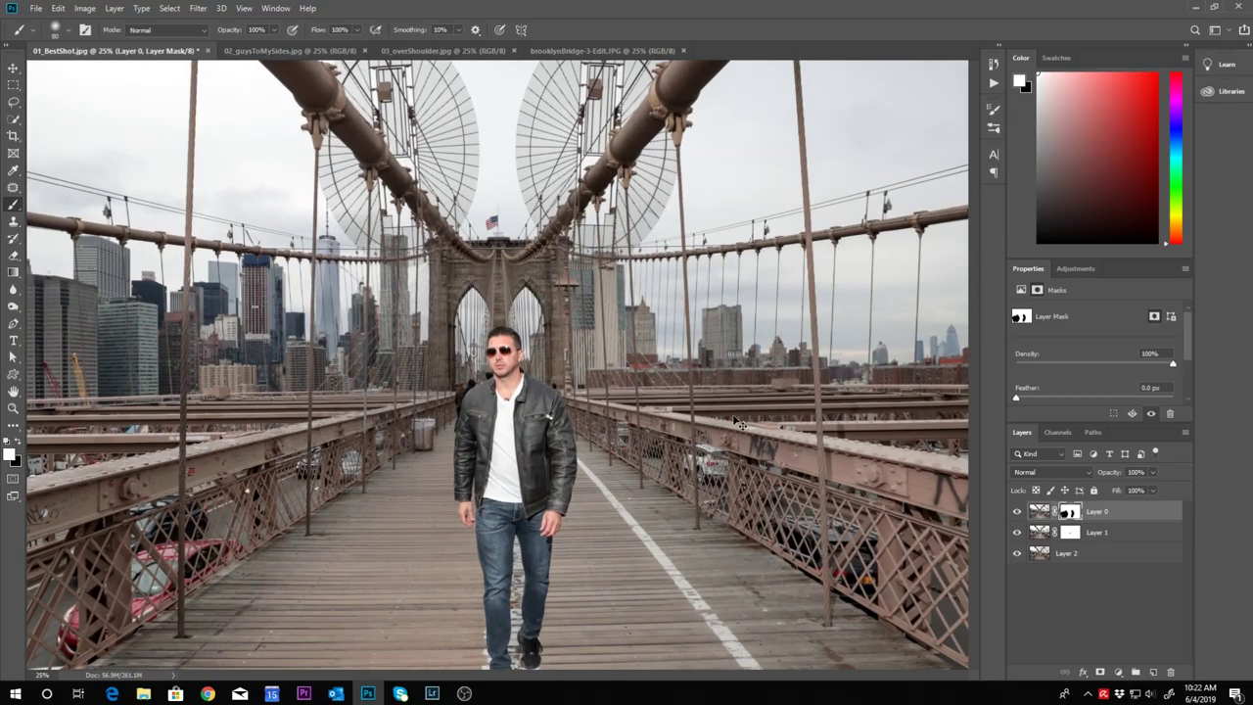
Zoom out and scroll to view the whole bridge
{"action": "key", "text": "ctrl+minus"}
{"action": "key", "text": "ctrl+minus"}
{"action": "key", "text": "ctrl+minus"}
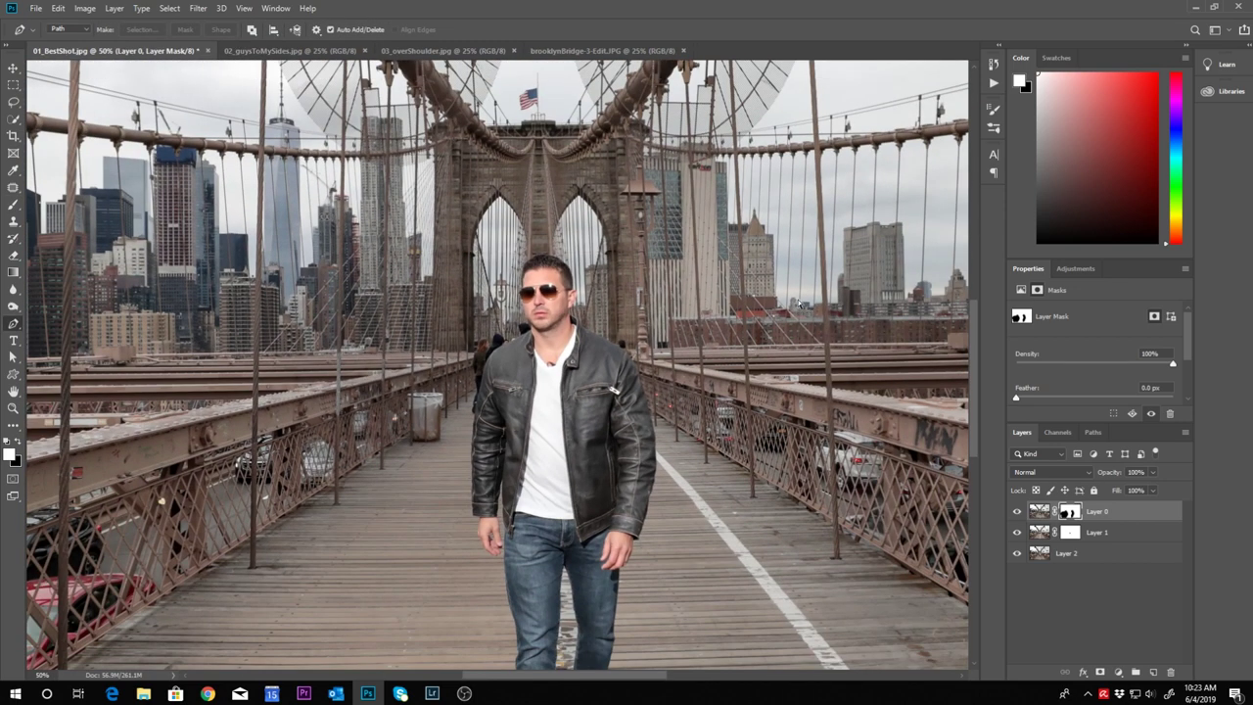
{"action": "scroll", "coordinate": [477, 347], "scroll_direction": "up", "scroll_amount": 6}
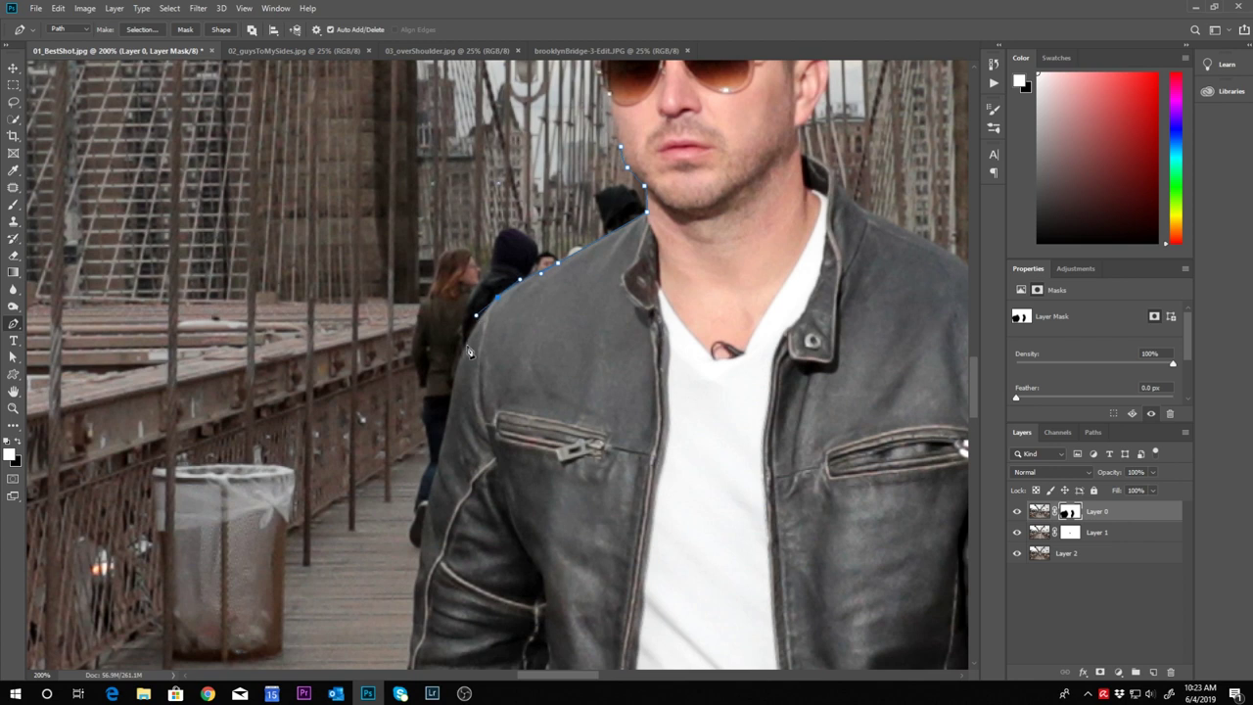
Close the shoulder path, turn it into a selection, and switch to a black Brush for masking
{"action": "left_click", "coordinate": [581, 140]}
{"action": "left_click", "coordinate": [620, 147]}
{"action": "right_click", "coordinate": [574, 161]}
{"action": "left_click", "coordinate": [662, 214]}
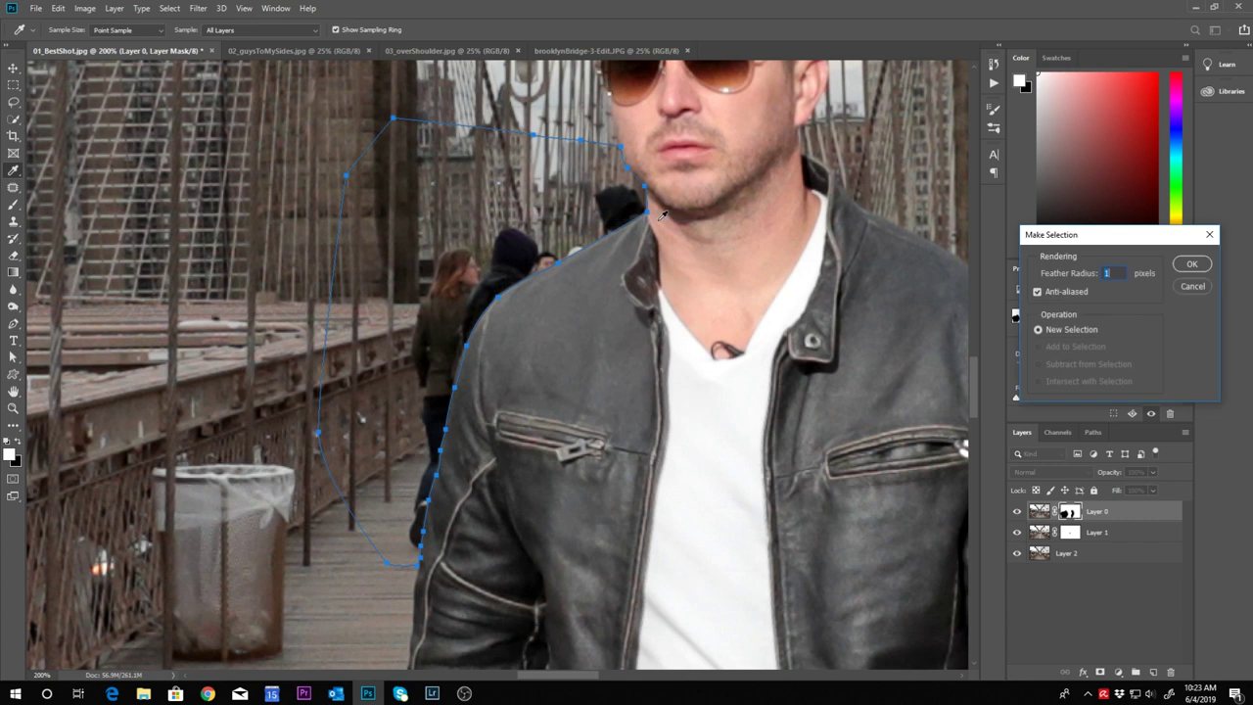
{"action": "key", "text": "Return"}
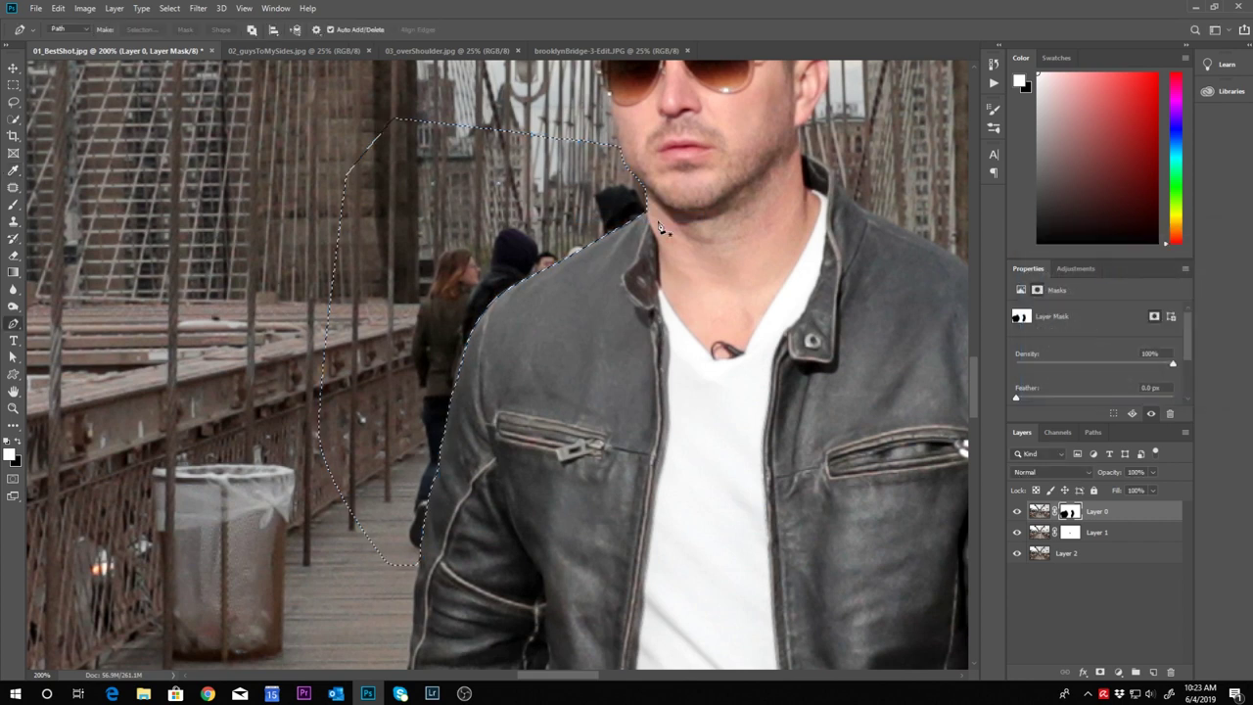
{"action": "key", "text": "b"}
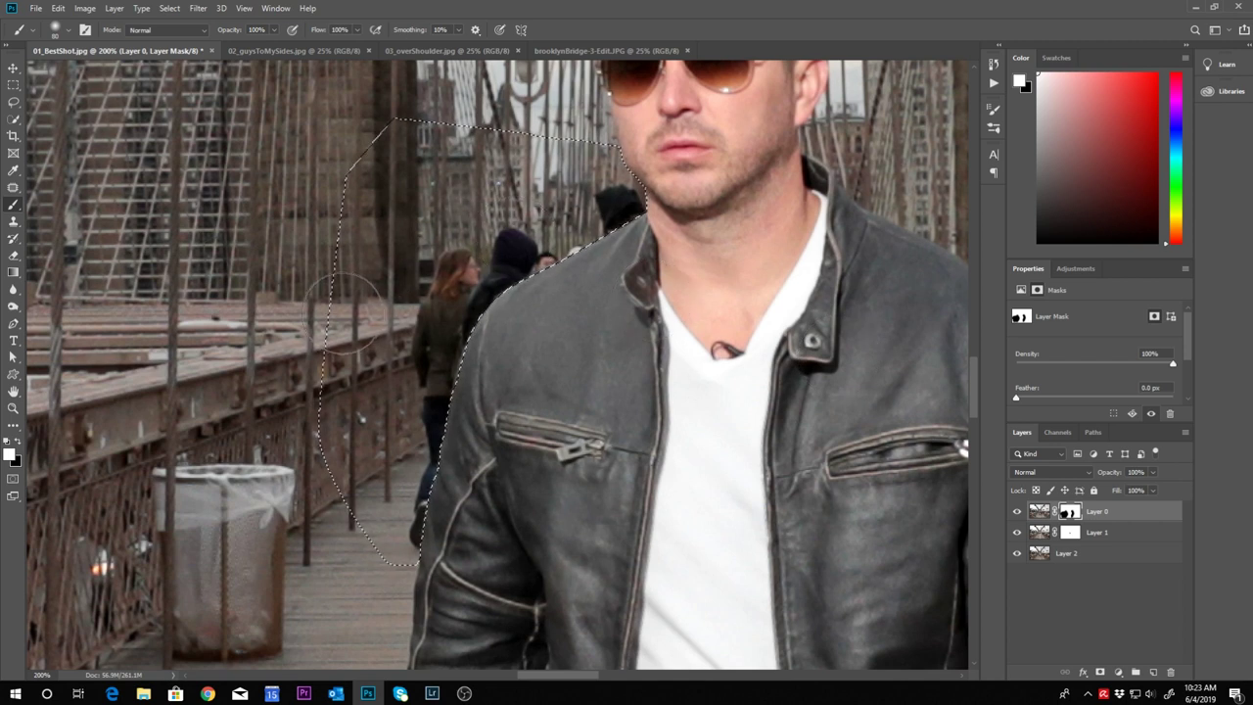
{"action": "key", "text": "x"}
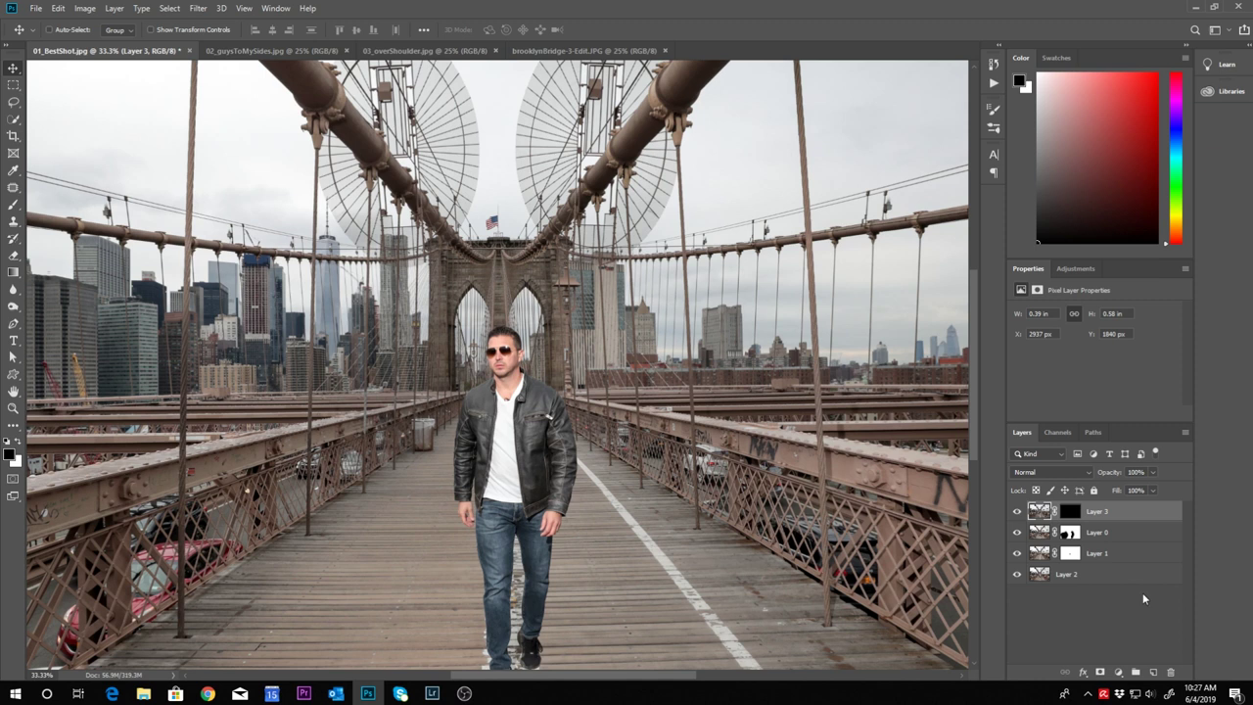
Stamp all visible layers into a new merged Layer 4
{"action": "left_click", "coordinate": [113, 8]}
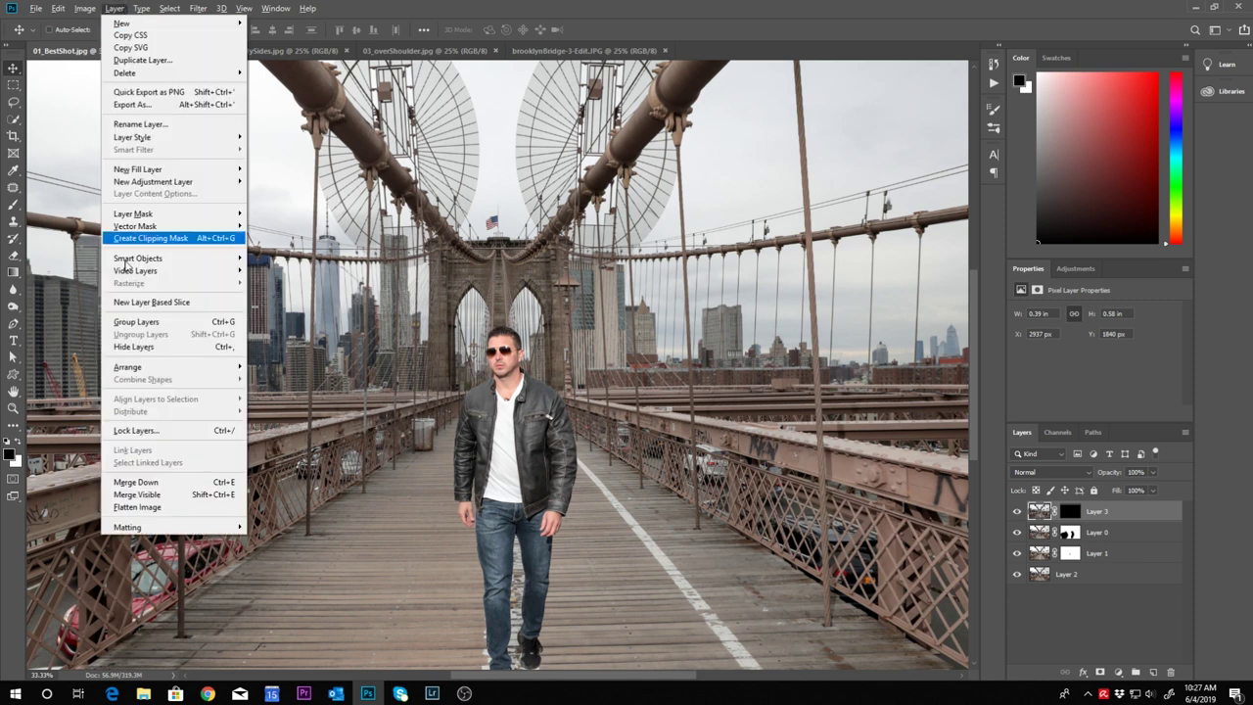
{"action": "left_click", "coordinate": [146, 494], "text": "alt"}
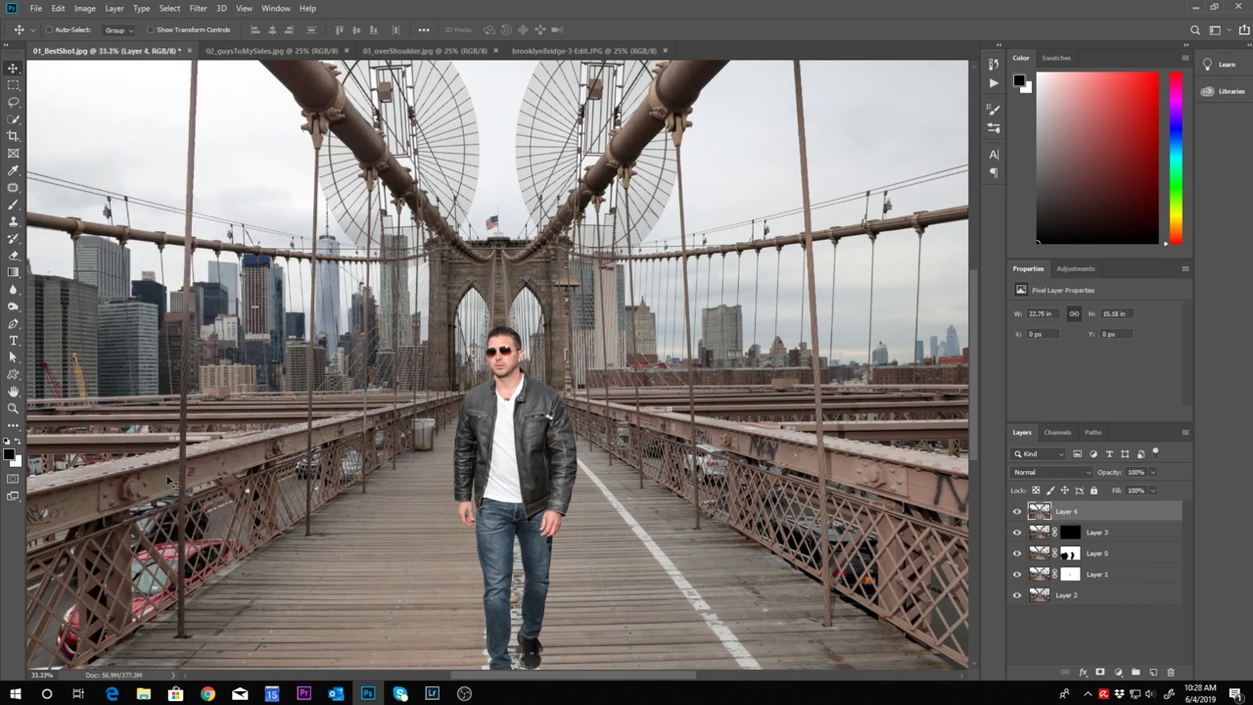
{"action": "scroll", "coordinate": [333, 475], "scroll_direction": "up", "scroll_amount": 1}
{"action": "scroll", "coordinate": [333, 475], "scroll_direction": "up", "scroll_amount": 1}
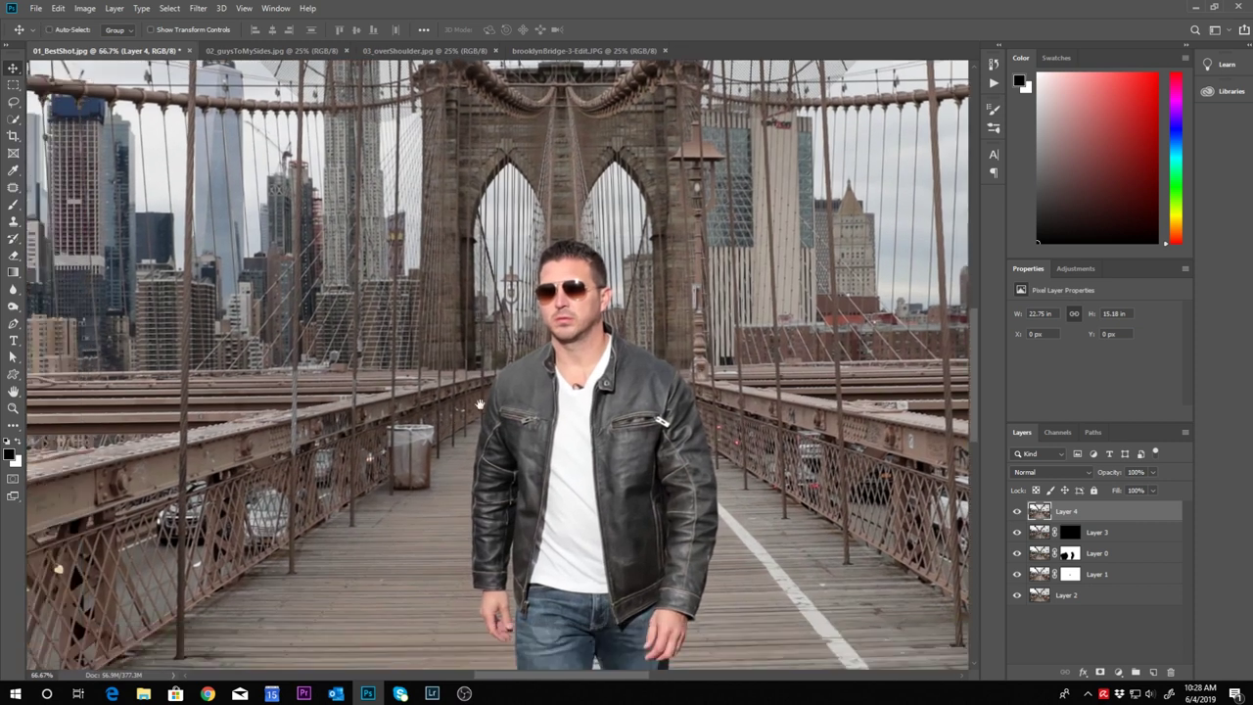
Patch the leftover mark off the left railing, deselect, and add a white mask to Layer 4
{"action": "left_click", "coordinate": [13, 187]}
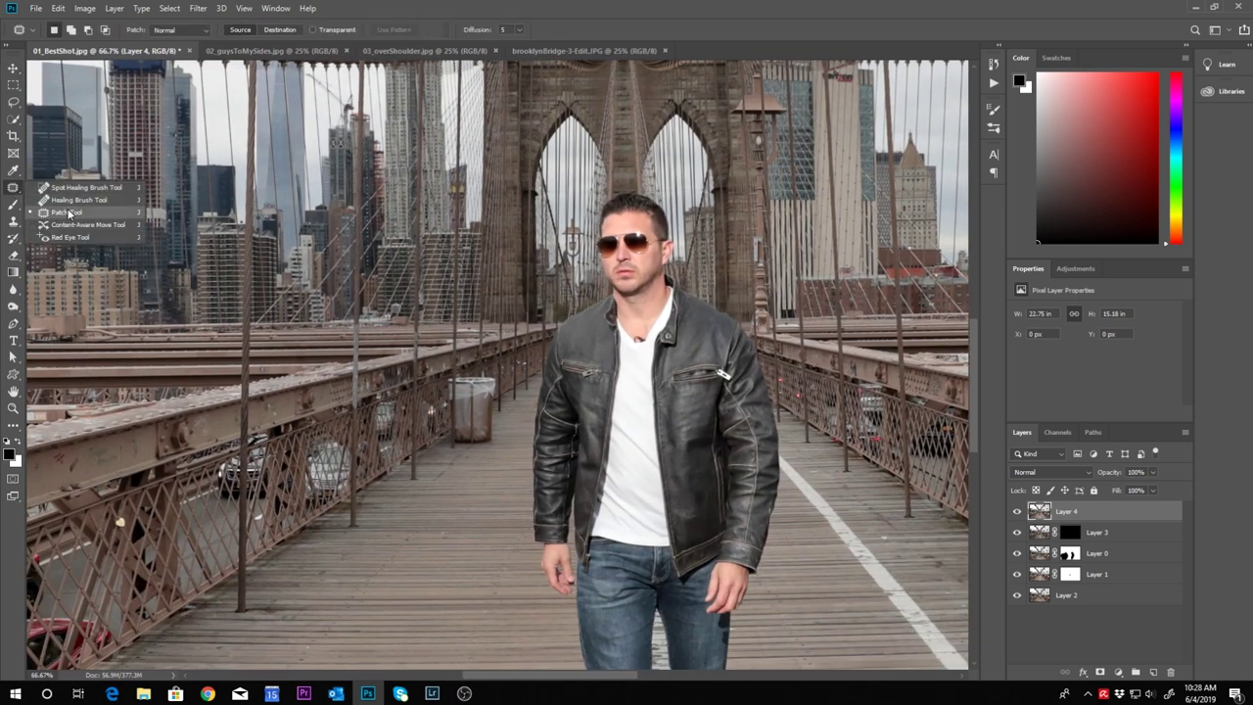
{"action": "left_click", "coordinate": [68, 212]}
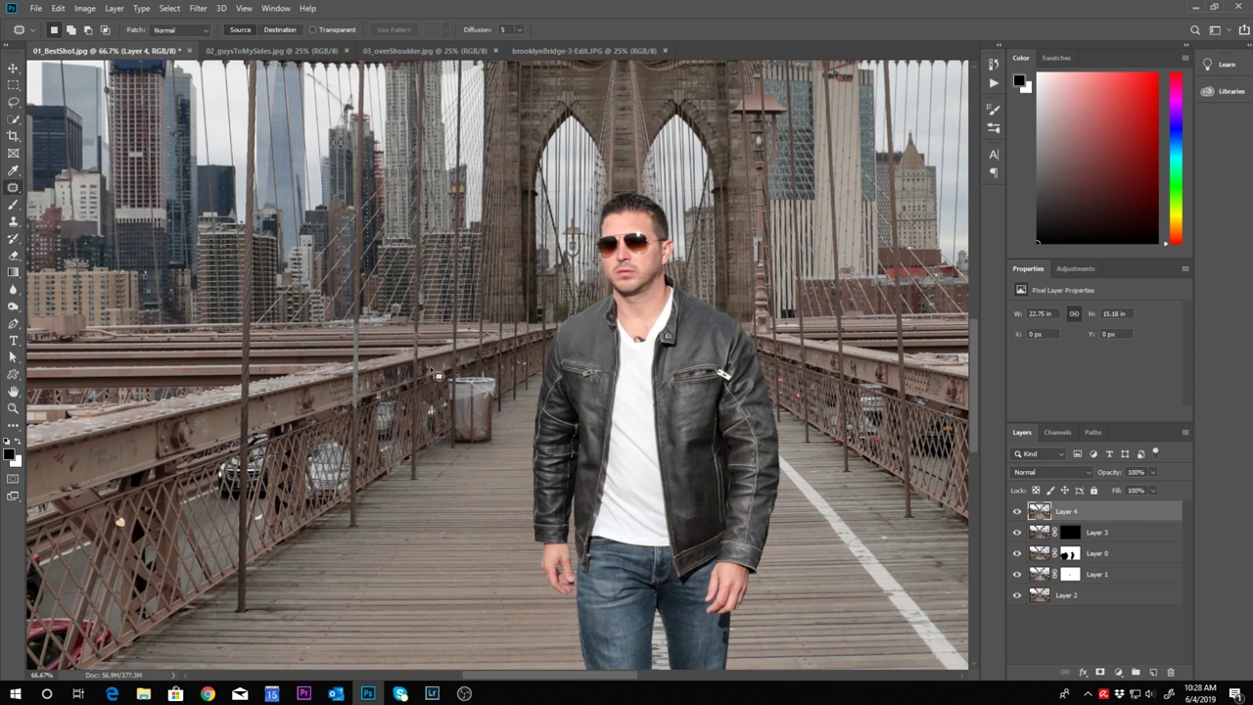
{"action": "mouse_move", "coordinate": [440, 384]}
{"action": "left_mouse_down"}
{"action": "mouse_move", "coordinate": [432, 427]}
{"action": "mouse_move", "coordinate": [443, 452]}
{"action": "mouse_move", "coordinate": [484, 466]}
{"action": "mouse_move", "coordinate": [504, 454]}
{"action": "mouse_move", "coordinate": [510, 370]}
{"action": "mouse_move", "coordinate": [460, 360]}
{"action": "mouse_move", "coordinate": [440, 386]}
{"action": "mouse_move", "coordinate": [446, 406]}
{"action": "mouse_move", "coordinate": [400, 440]}
{"action": "left_mouse_up"}
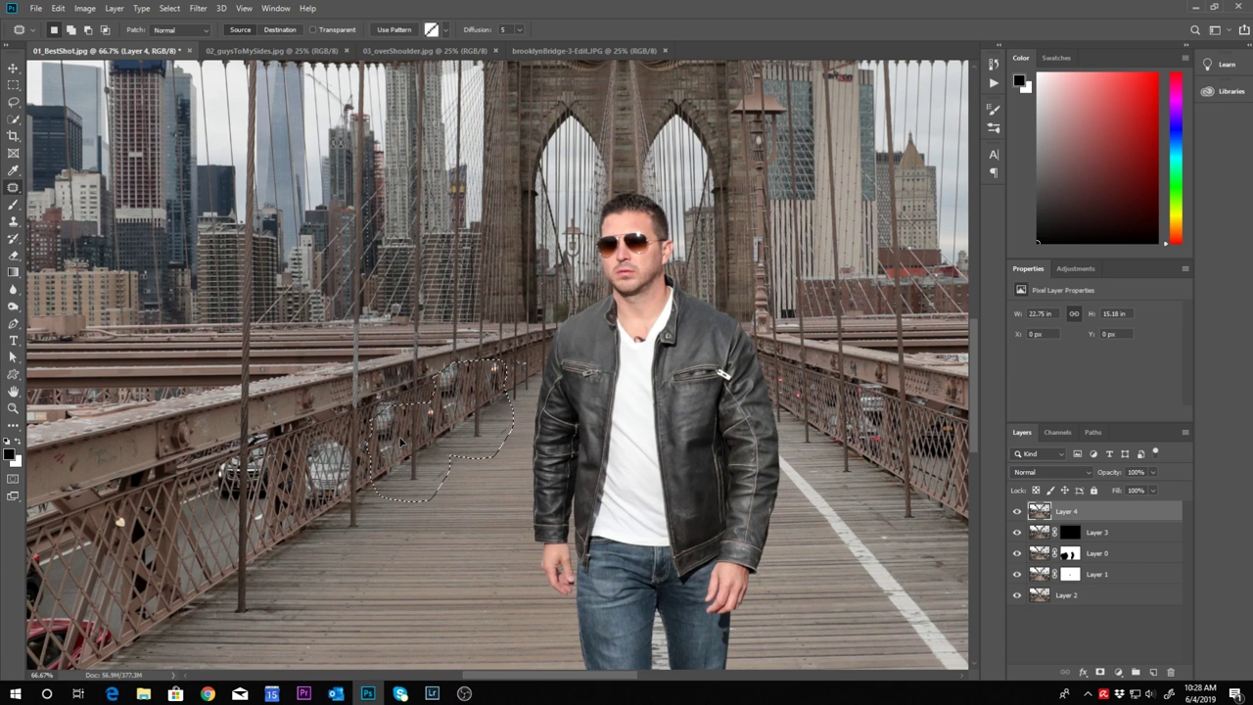
{"action": "left_click_drag", "start_coordinate": [400, 441], "coordinate": [400, 441]}
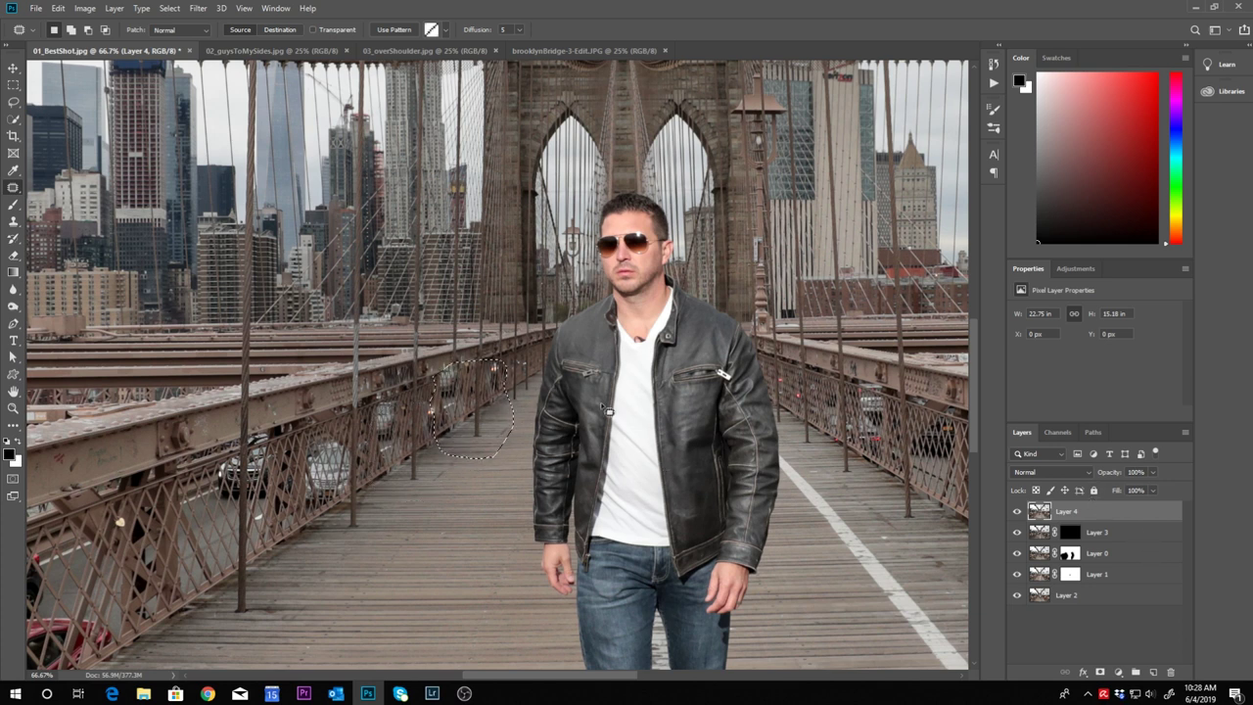
{"action": "key", "text": "ctrl+d"}
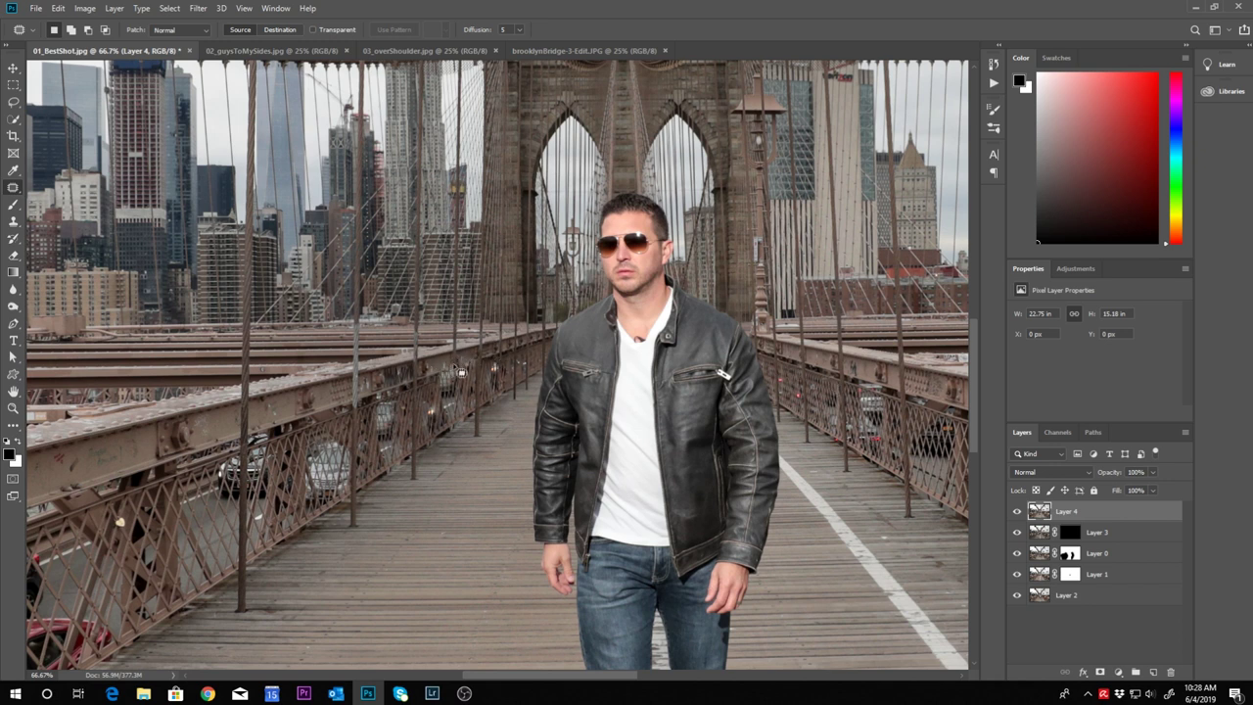
{"action": "left_click", "coordinate": [1099, 672]}
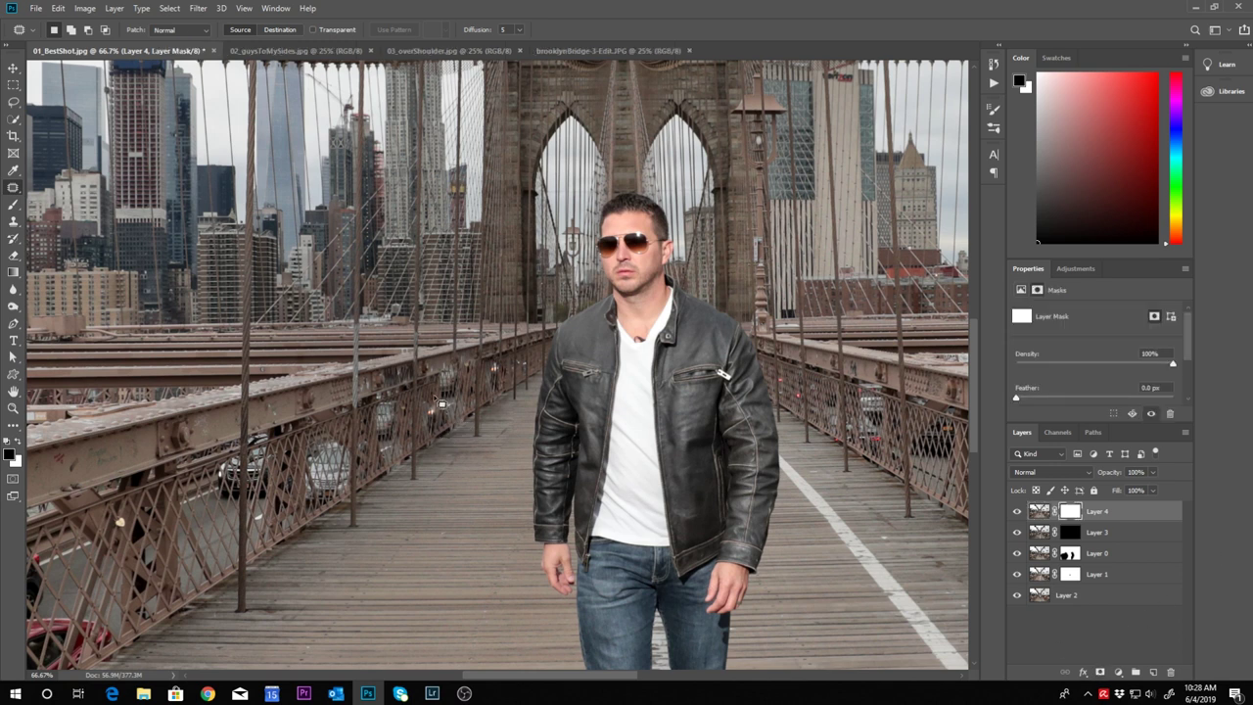
{"action": "key", "text": "x"}
{"action": "key", "text": "x"}
{"action": "key", "text": "ctrl+plus"}
{"action": "key", "text": "b"}
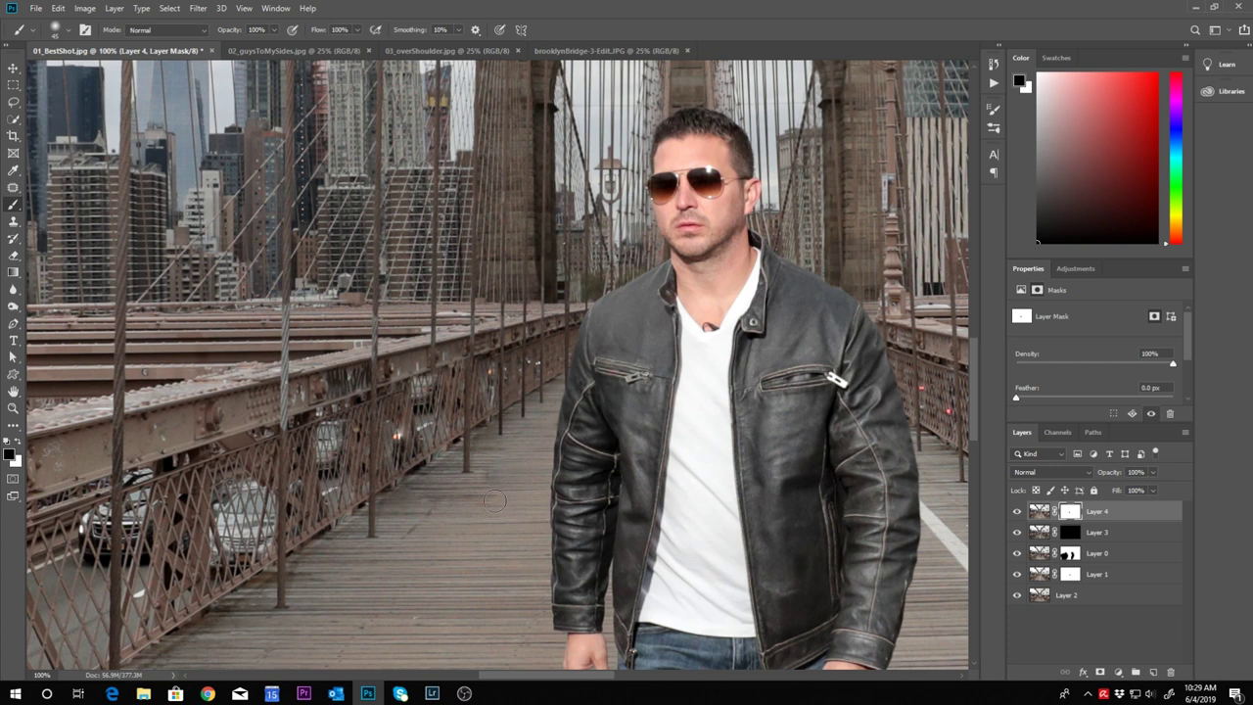
{"action": "key", "text": "x"}
{"action": "key", "text": "x"}
{"action": "key", "text": "ctrl+plus"}
Trace a closed Pen path around the skin and dark mark above the T-shirt neckline
{"action": "scroll", "coordinate": [470, 306], "scroll_direction": "right", "scroll_amount": 5}
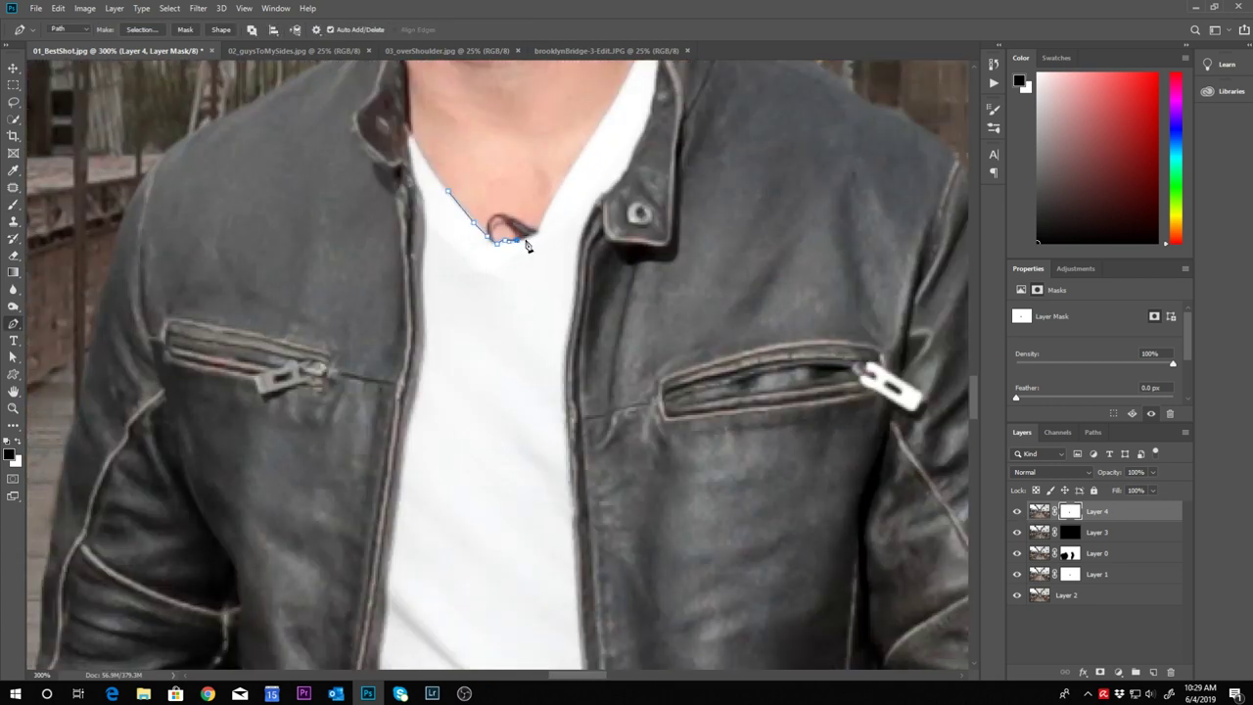
{"action": "left_click", "coordinate": [541, 234]}
{"action": "left_click", "coordinate": [543, 219]}
{"action": "left_click", "coordinate": [549, 202]}
{"action": "left_click", "coordinate": [560, 186]}
{"action": "left_click", "coordinate": [533, 151]}
{"action": "left_click", "coordinate": [458, 154]}
{"action": "left_click", "coordinate": [453, 167]}
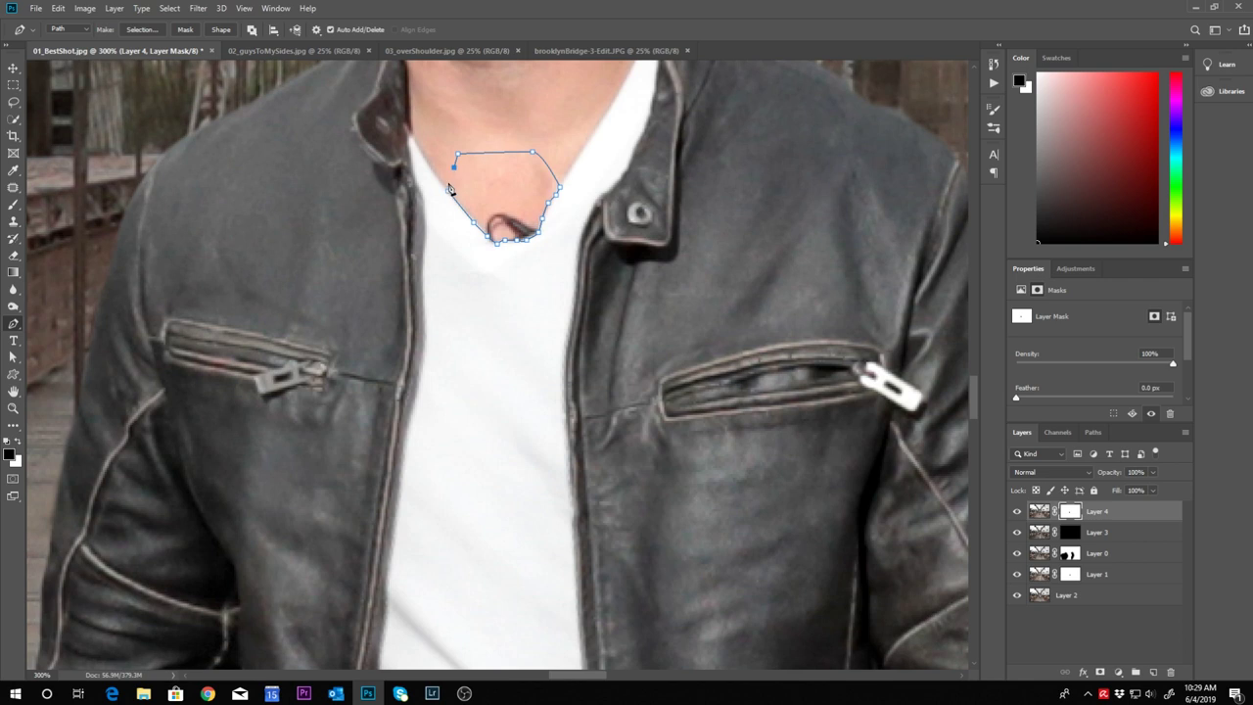
{"action": "left_click", "coordinate": [449, 194]}
Convert the neckline path into a selection and target Layer 4's image thumbnail
{"action": "key", "text": "a"}
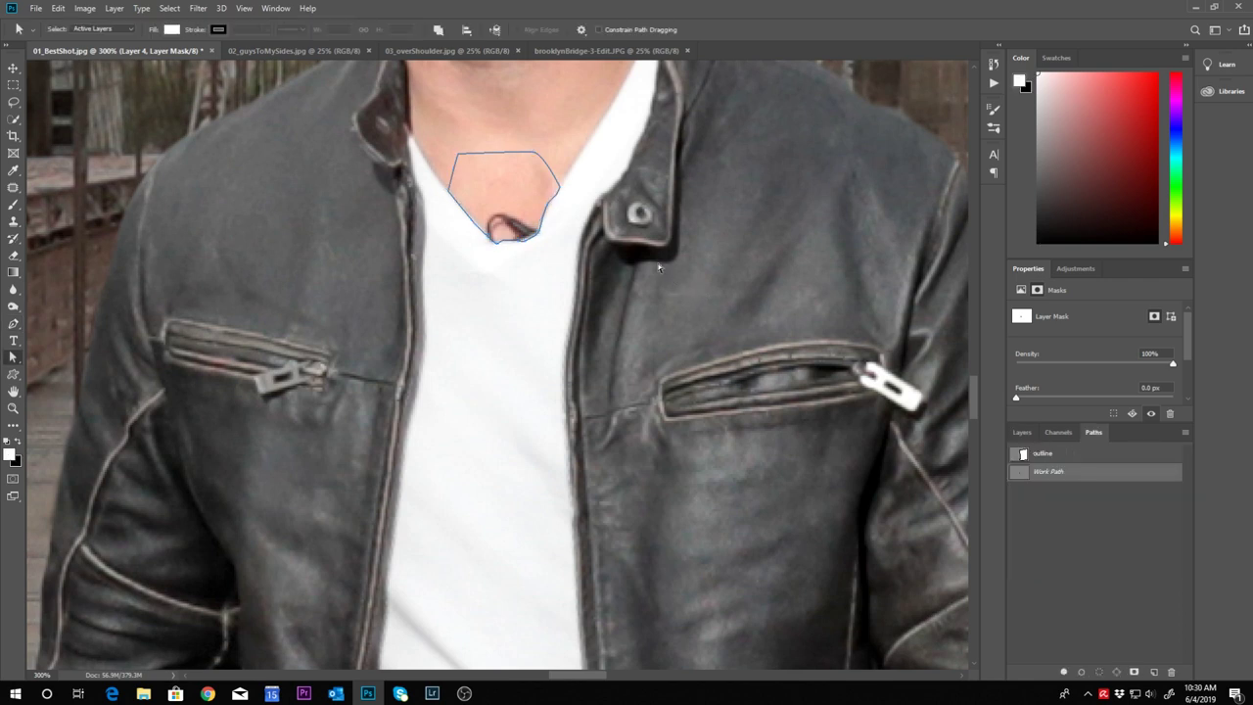
{"action": "right_click", "coordinate": [514, 183]}
{"action": "left_click", "coordinate": [533, 234]}
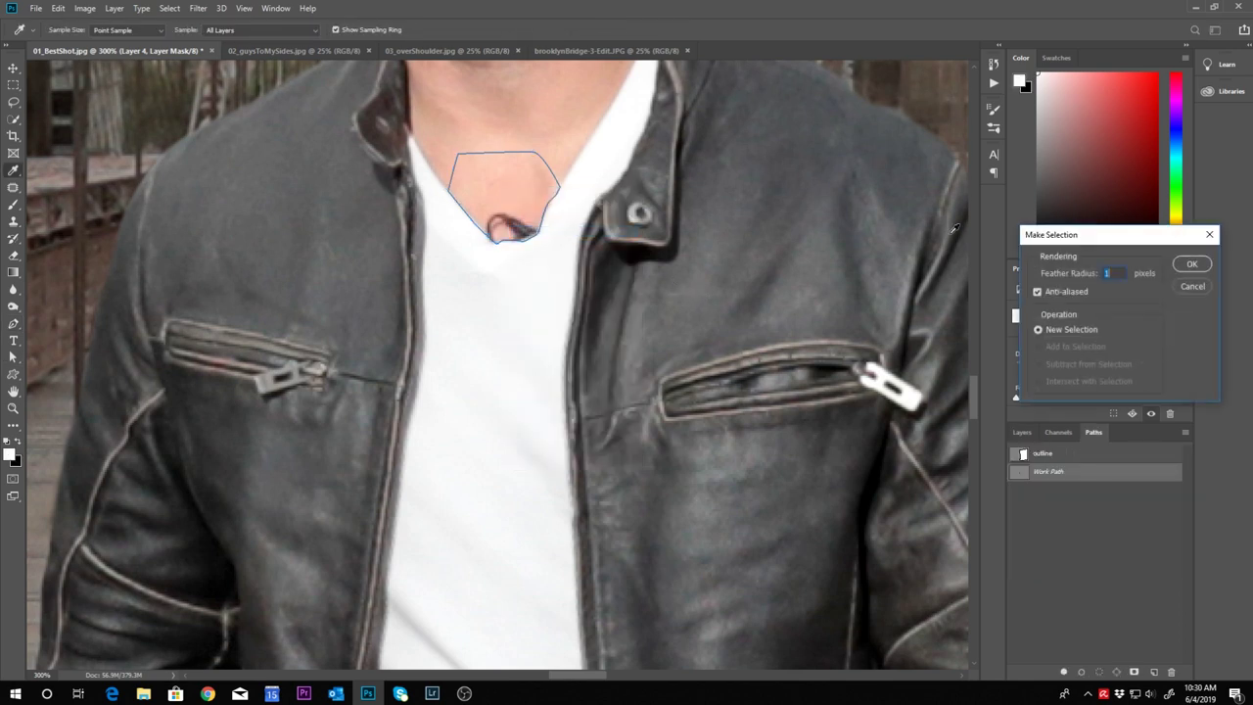
{"action": "left_click", "coordinate": [1192, 265]}
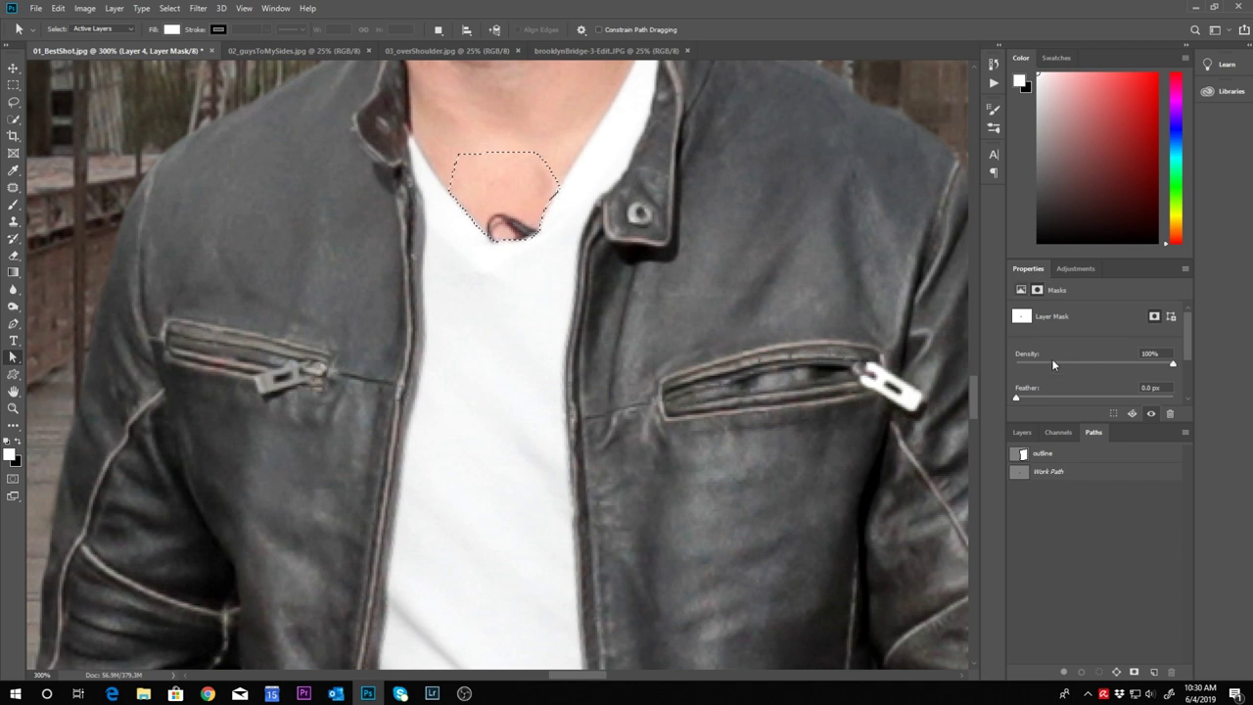
{"action": "left_click", "coordinate": [1022, 433]}
{"action": "left_click", "coordinate": [1039, 511]}
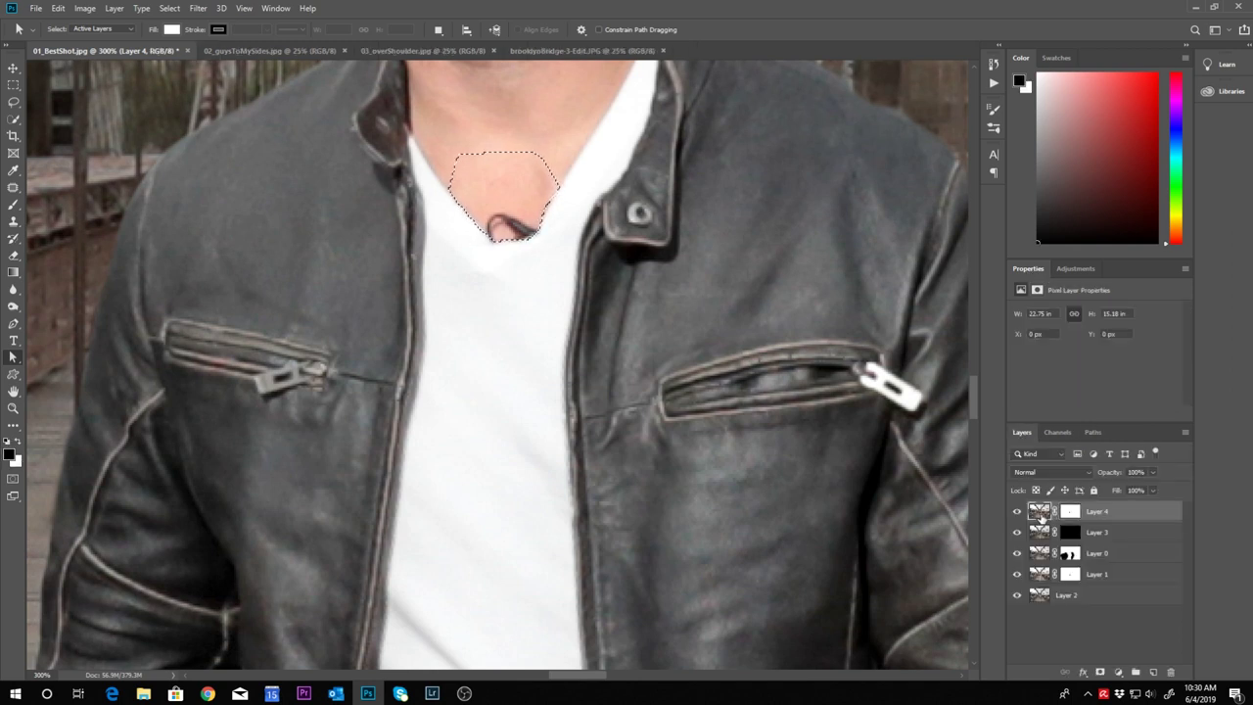
{"action": "key", "text": "ctrl+plus"}
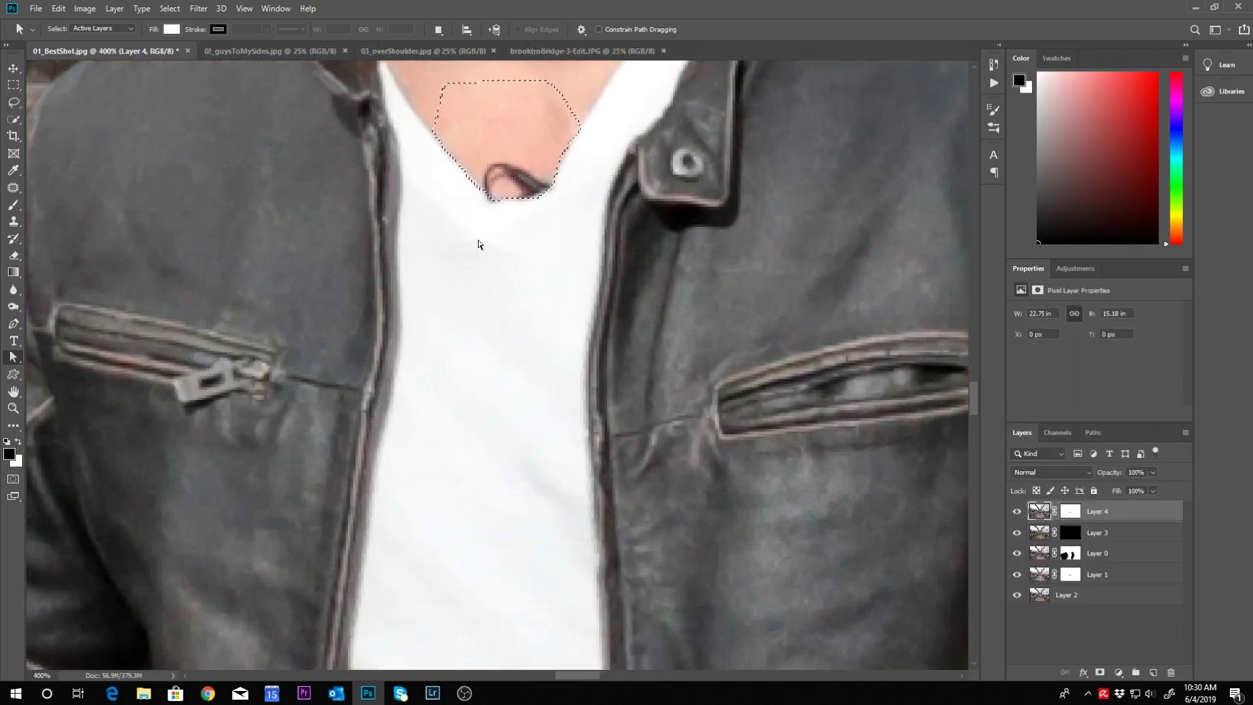
Clone Stamp clean neck skin over the neckline mark, then deselect and view the whole image
{"action": "left_click_drag", "start_coordinate": [481, 246], "coordinate": [486, 331]}
{"action": "key", "text": "s"}
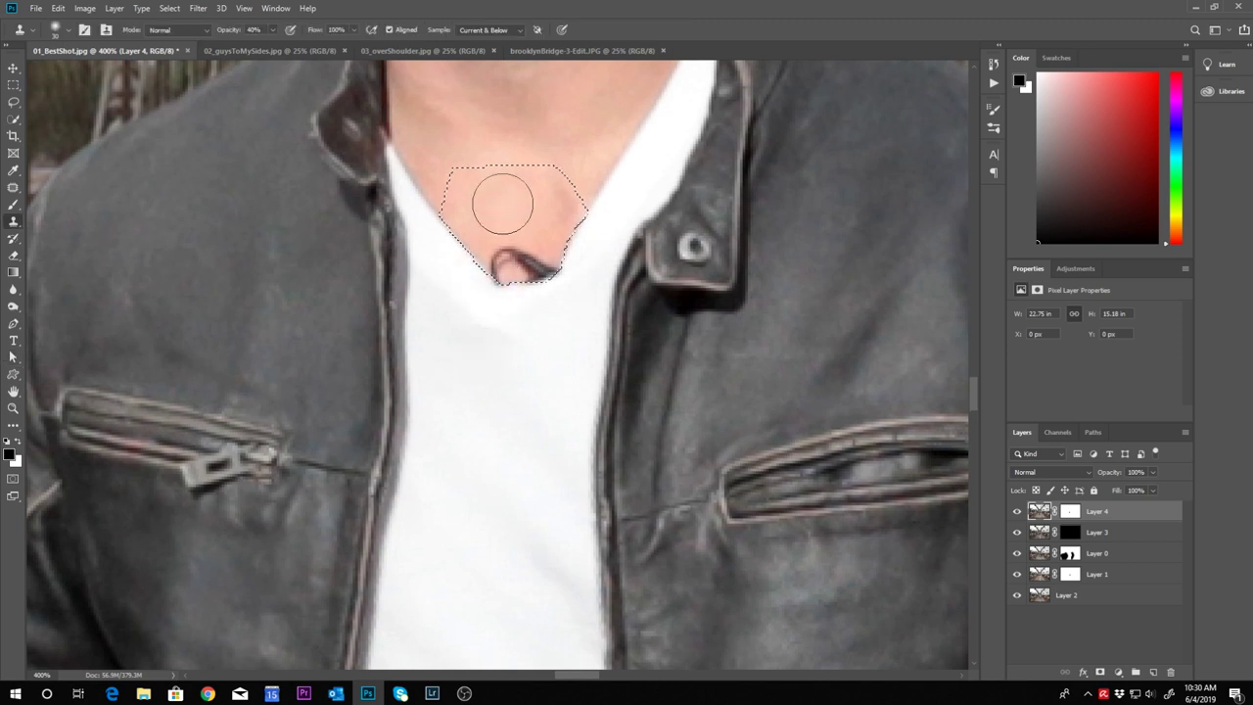
{"action": "left_click", "coordinate": [494, 200], "text": "alt"}
{"action": "mouse_move", "coordinate": [498, 238]}
{"action": "left_mouse_down"}
{"action": "mouse_move", "coordinate": [536, 265]}
{"action": "mouse_move", "coordinate": [503, 271]}
{"action": "mouse_move", "coordinate": [534, 269]}
{"action": "mouse_move", "coordinate": [512, 266]}
{"action": "mouse_move", "coordinate": [526, 262]}
{"action": "left_mouse_up"}
{"action": "key", "text": "ctrl+d"}
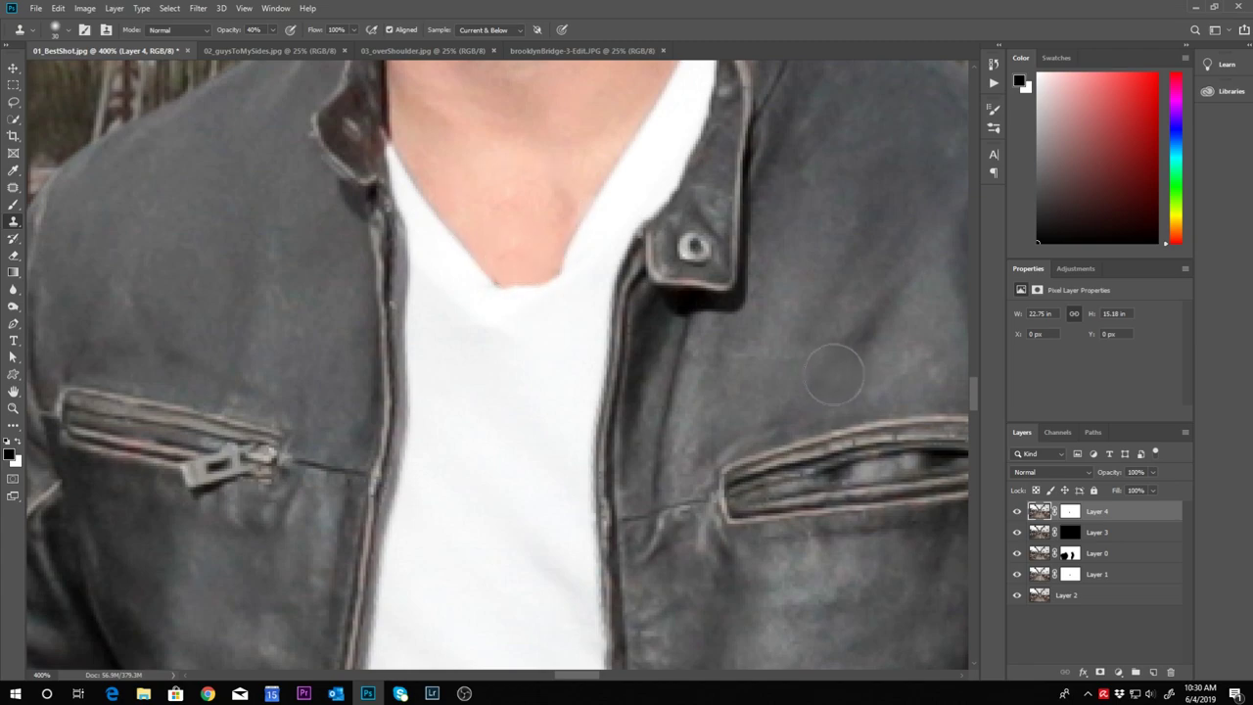
{"action": "key", "text": "ctrl+0"}
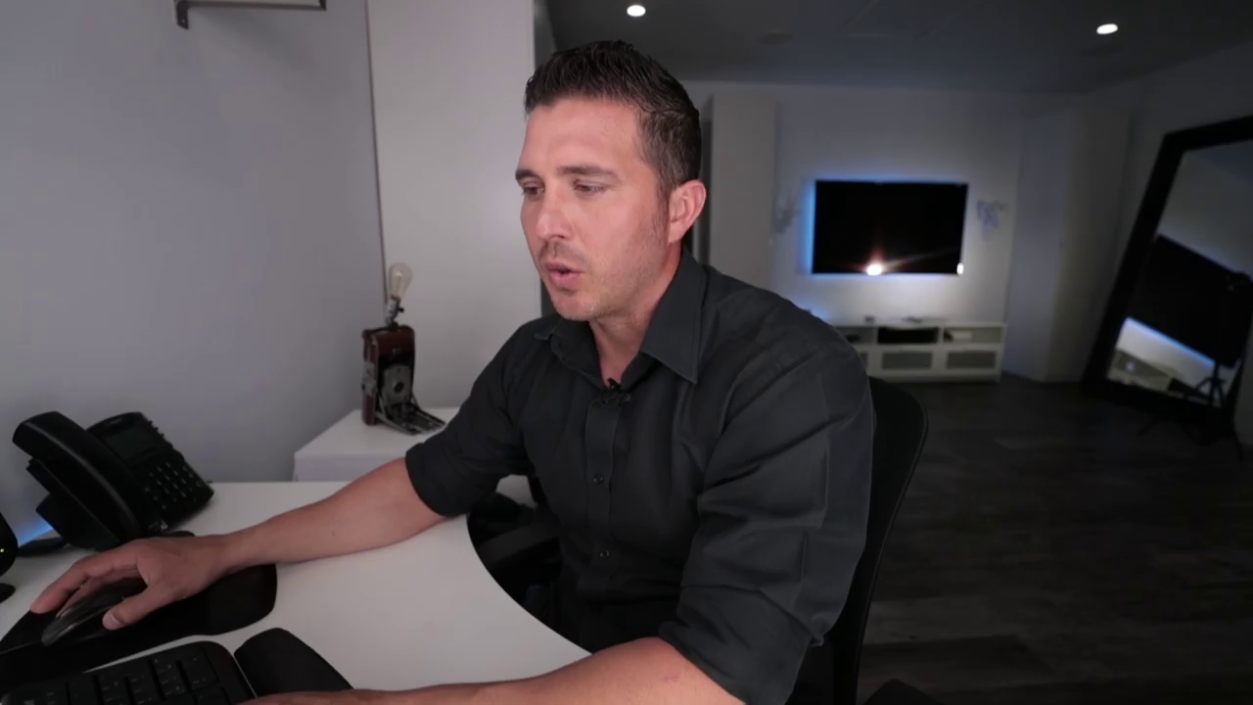